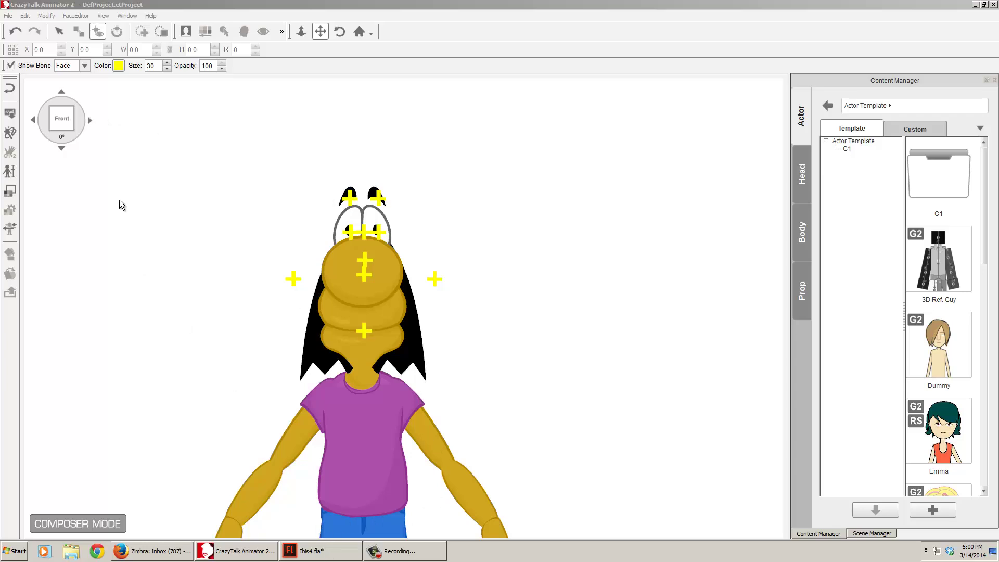
Step: View the actor at its 45° angle, switch to Flash, and review the frames inside the front figure's first eye symbol, Symbol 12
{"action": "left_click", "coordinate": [91, 120]}
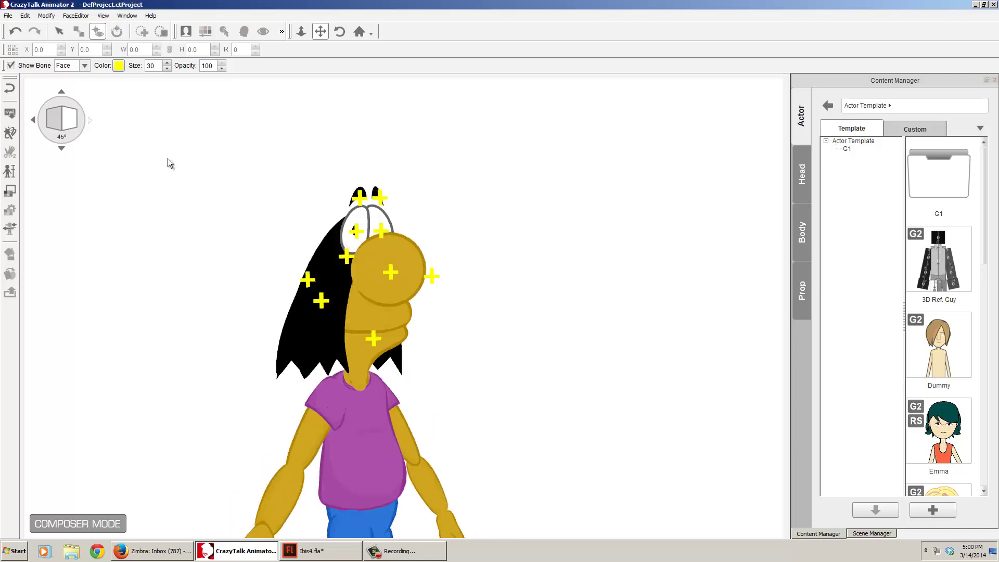
{"action": "left_click", "coordinate": [338, 550]}
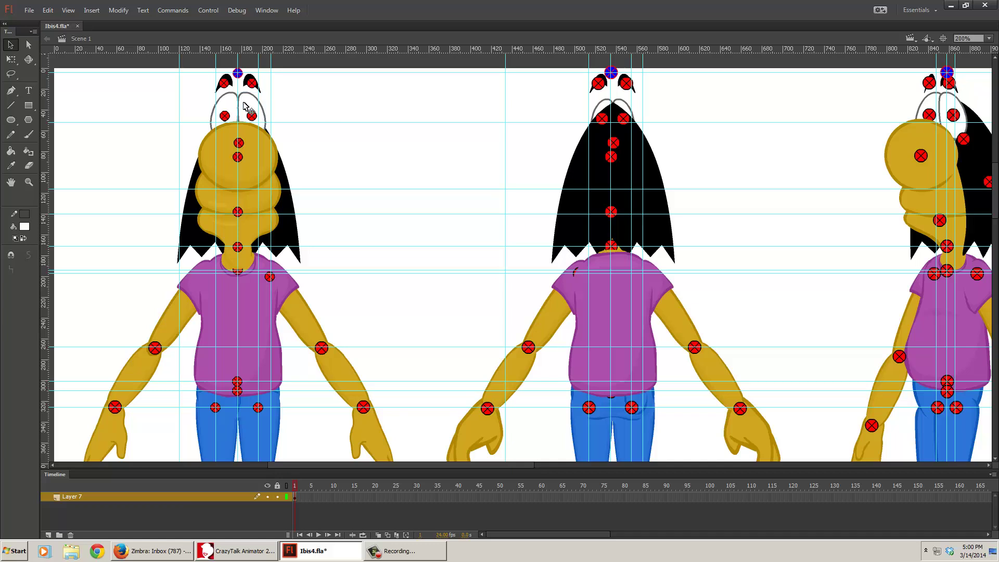
{"action": "left_click", "coordinate": [239, 107]}
{"action": "left_click", "coordinate": [252, 104]}
{"action": "left_click", "coordinate": [232, 100]}
{"action": "double_click", "coordinate": [233, 100]}
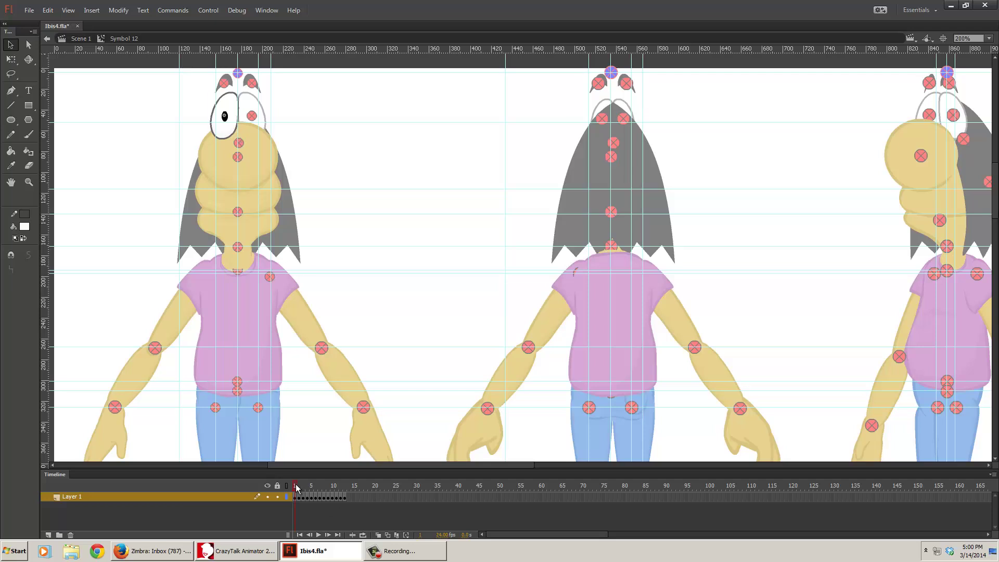
{"action": "left_click_drag", "start_coordinate": [300, 488], "coordinate": [348, 487]}
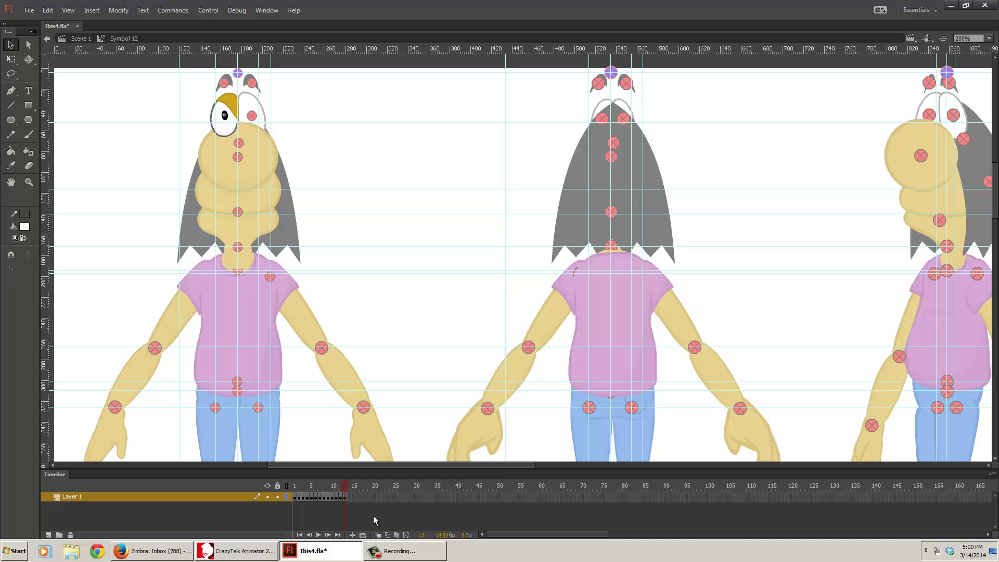
{"action": "double_click", "coordinate": [364, 158]}
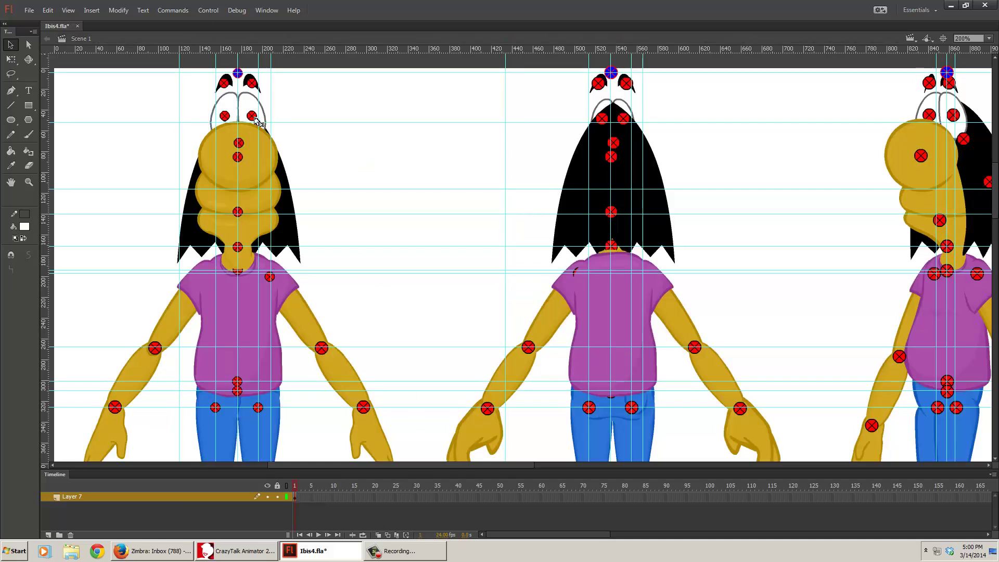
Step: Open the front figure's other eye symbol, Symbol 12Copy, for editing and scrub through its frames to the last one
{"action": "left_click", "coordinate": [237, 101]}
{"action": "left_click", "coordinate": [249, 107]}
{"action": "double_click", "coordinate": [247, 104]}
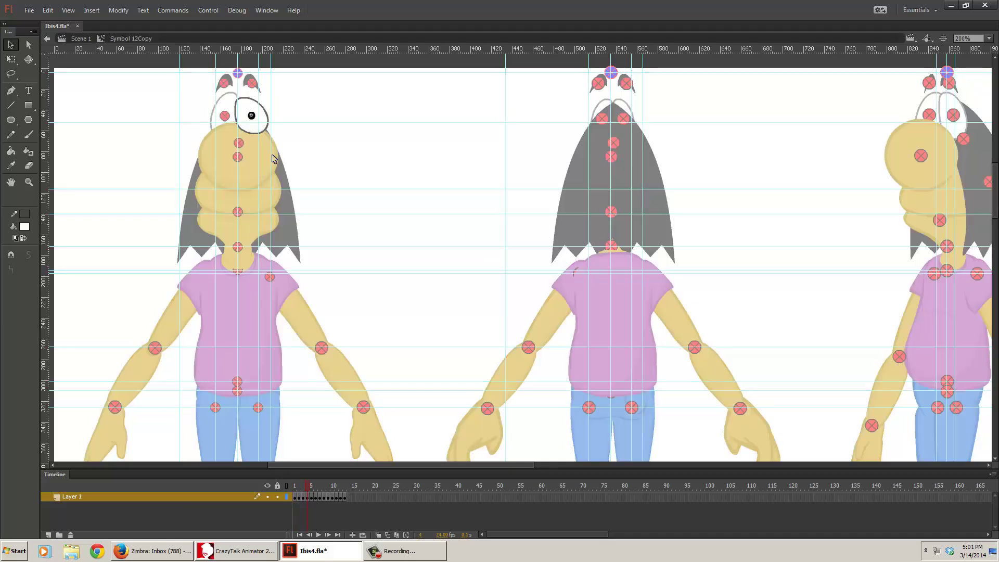
{"action": "double_click", "coordinate": [232, 108]}
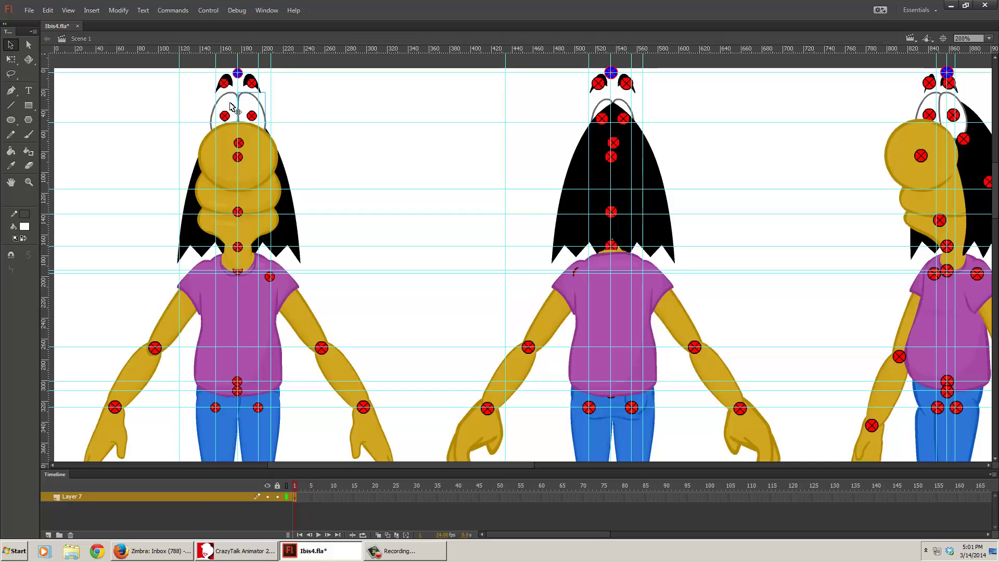
{"action": "double_click", "coordinate": [234, 110]}
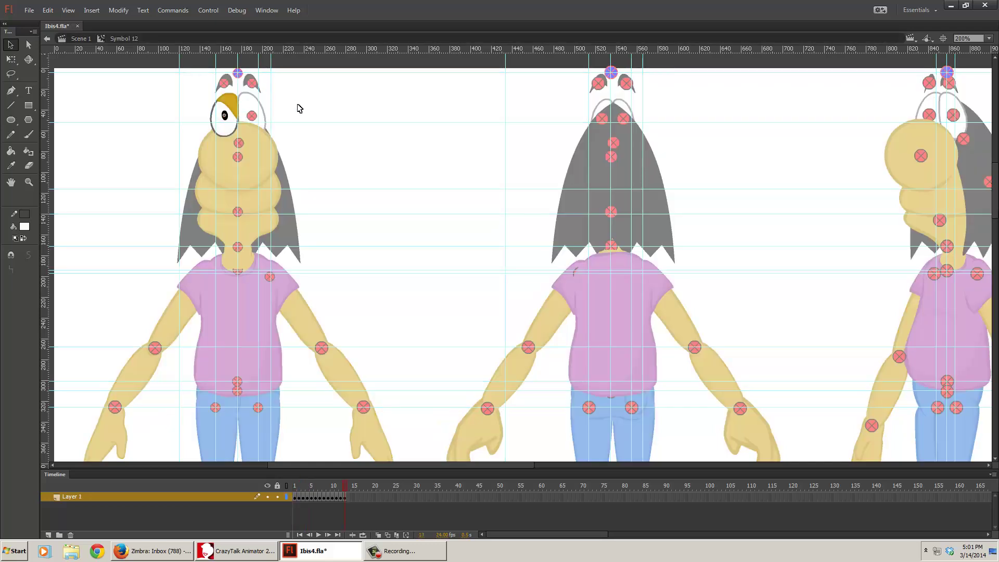
{"action": "double_click", "coordinate": [251, 104]}
{"action": "double_click", "coordinate": [254, 114]}
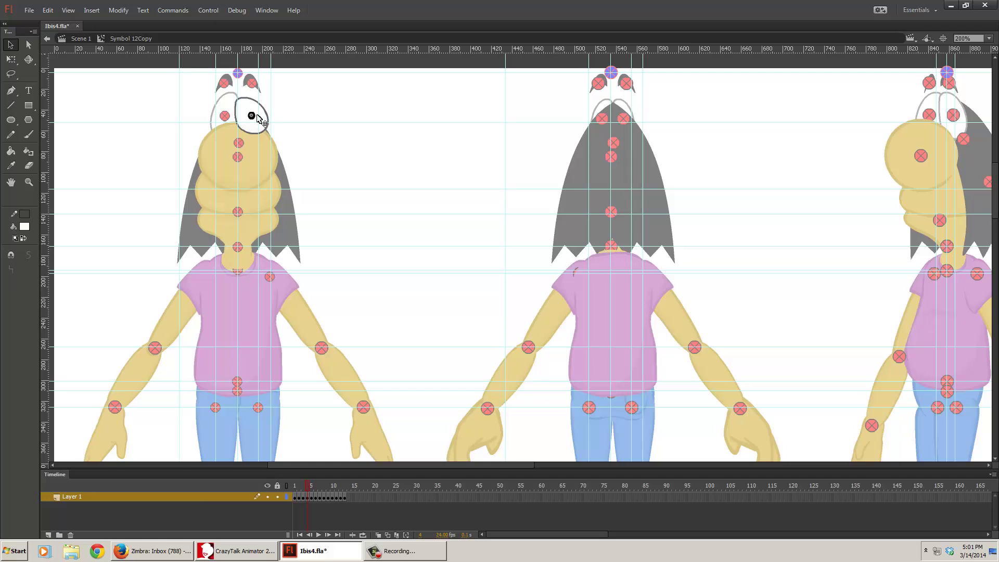
{"action": "left_click", "coordinate": [252, 118]}
{"action": "left_click_drag", "start_coordinate": [309, 488], "coordinate": [355, 492]}
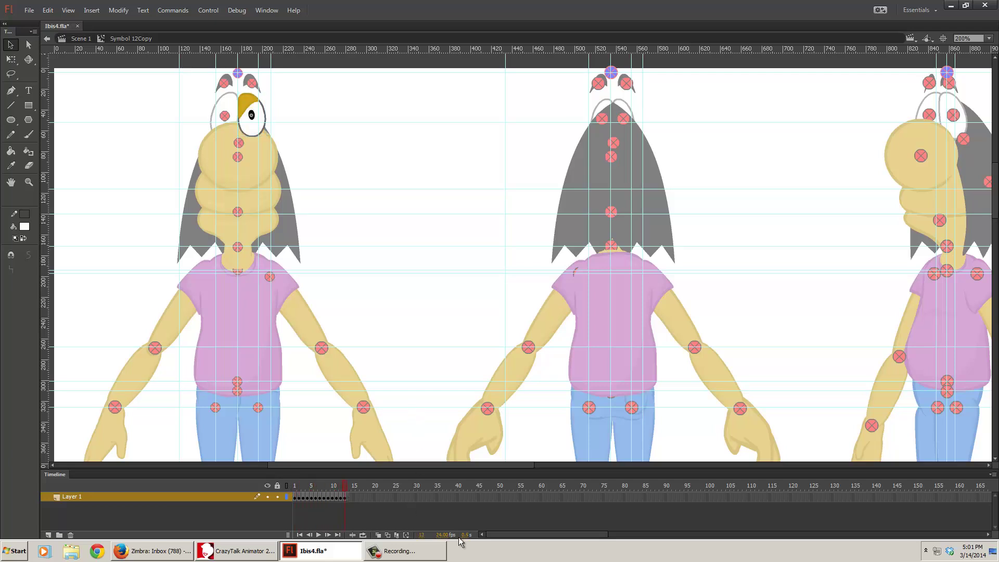
{"action": "left_click", "coordinate": [398, 552]}
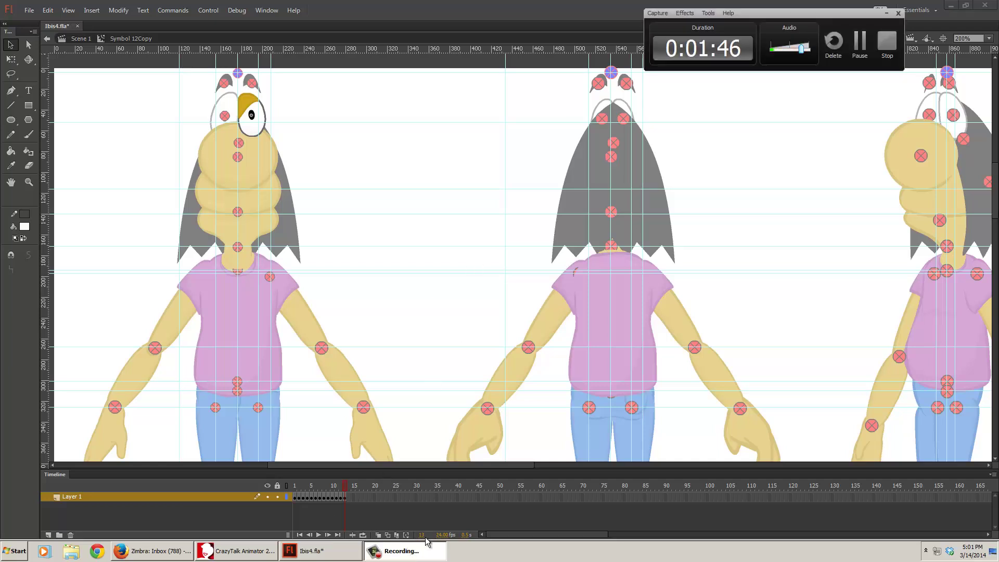
{"action": "left_click", "coordinate": [886, 13]}
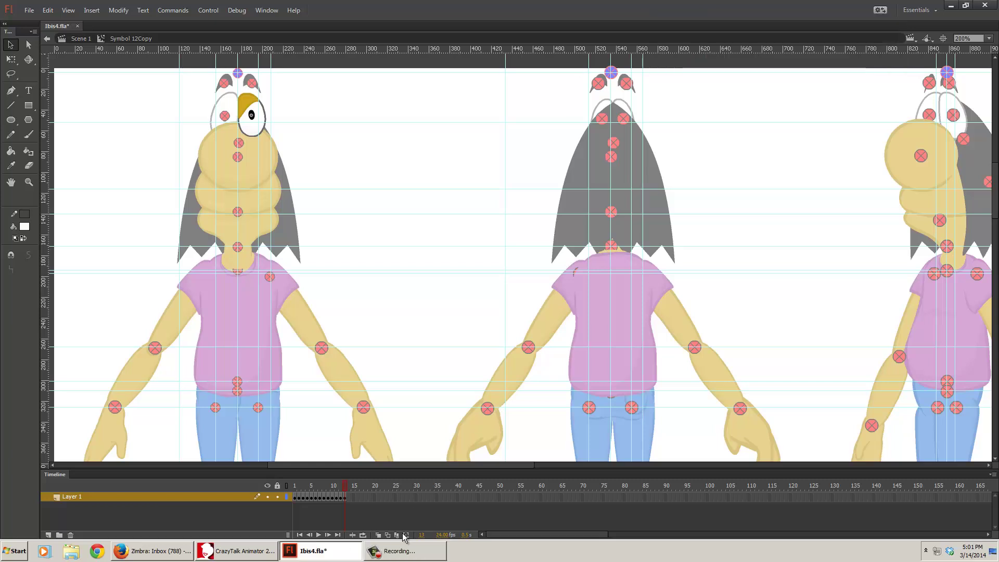
{"action": "left_click", "coordinate": [236, 551]}
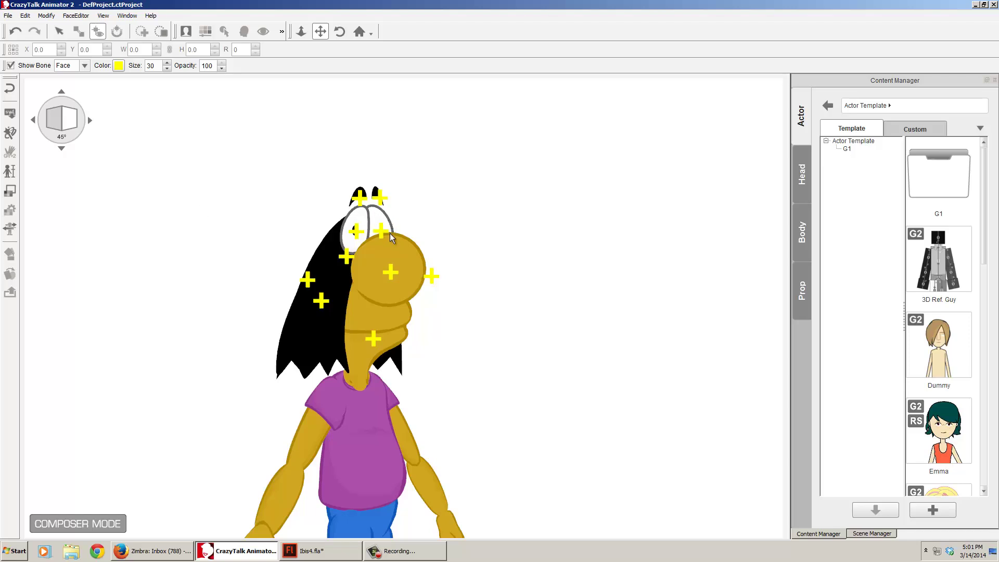
{"action": "left_click", "coordinate": [339, 554]}
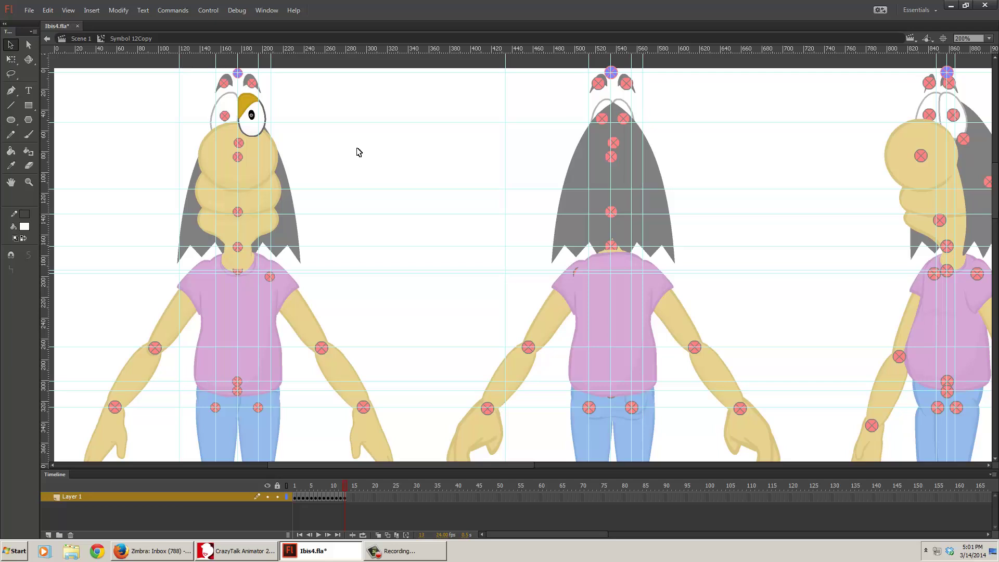
Step: Open the Puppet Producer extension beside the front figure and return the eye symbol's timeline to frame 1
{"action": "left_click", "coordinate": [267, 10]}
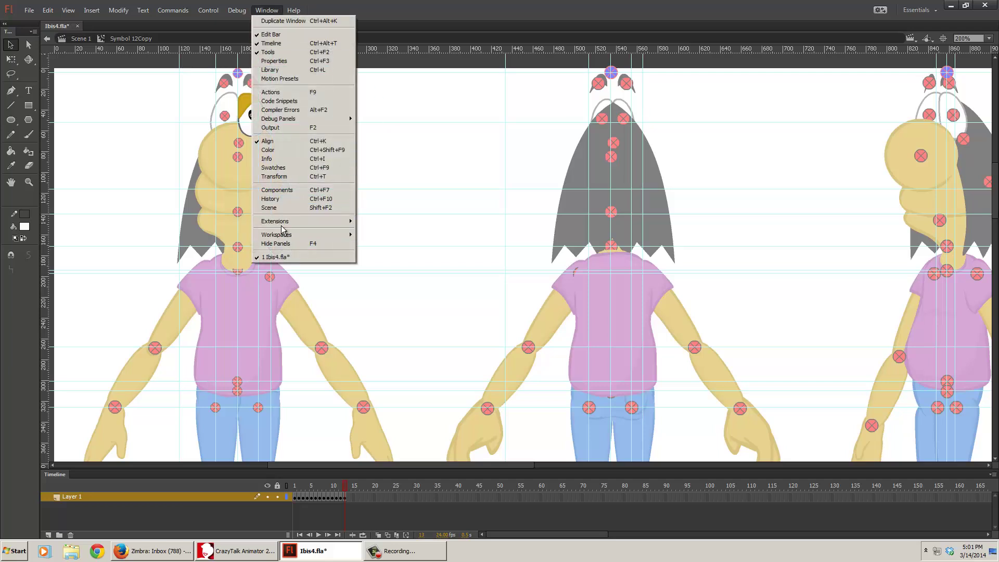
{"action": "mouse_move", "coordinate": [284, 221]}
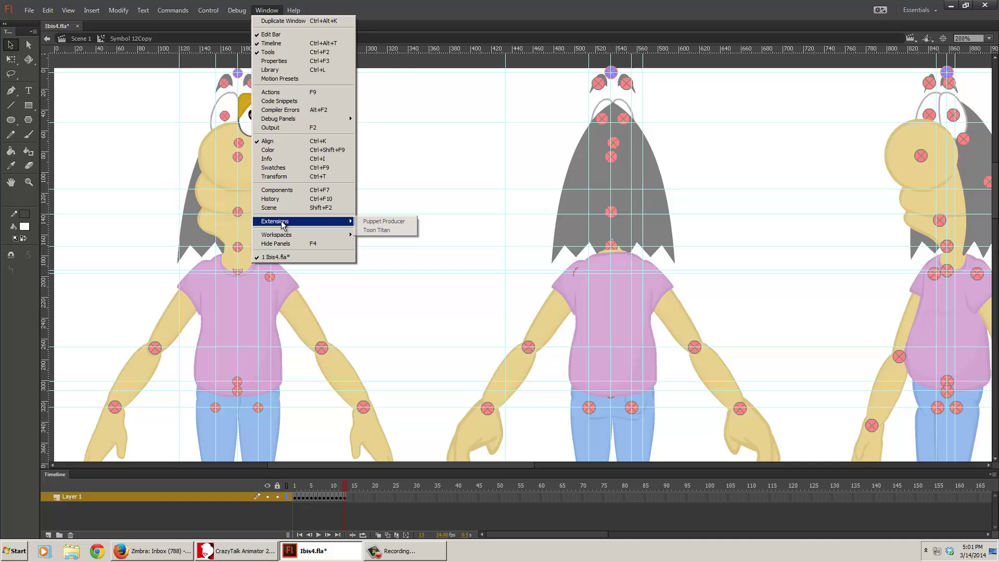
{"action": "left_click", "coordinate": [404, 223]}
{"action": "left_click_drag", "start_coordinate": [388, 98], "coordinate": [474, 109]}
{"action": "left_click_drag", "start_coordinate": [346, 485], "coordinate": [285, 486]}
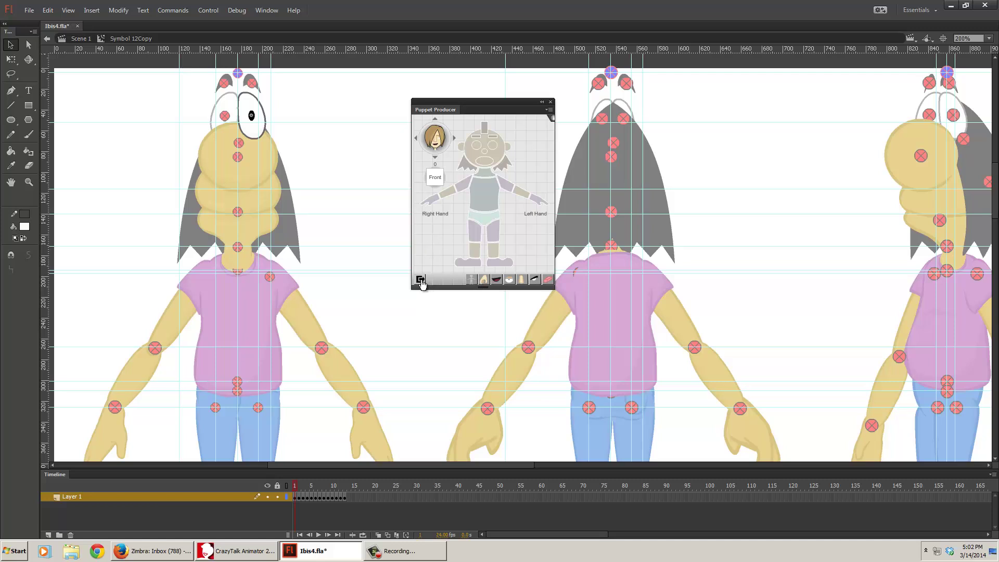
{"action": "left_click_drag", "start_coordinate": [295, 487], "coordinate": [295, 486]}
Step: Try to export the eye symbol with Puppet Producer's SWF Exporter using the Selected Frame(s) option
{"action": "left_click", "coordinate": [420, 282]}
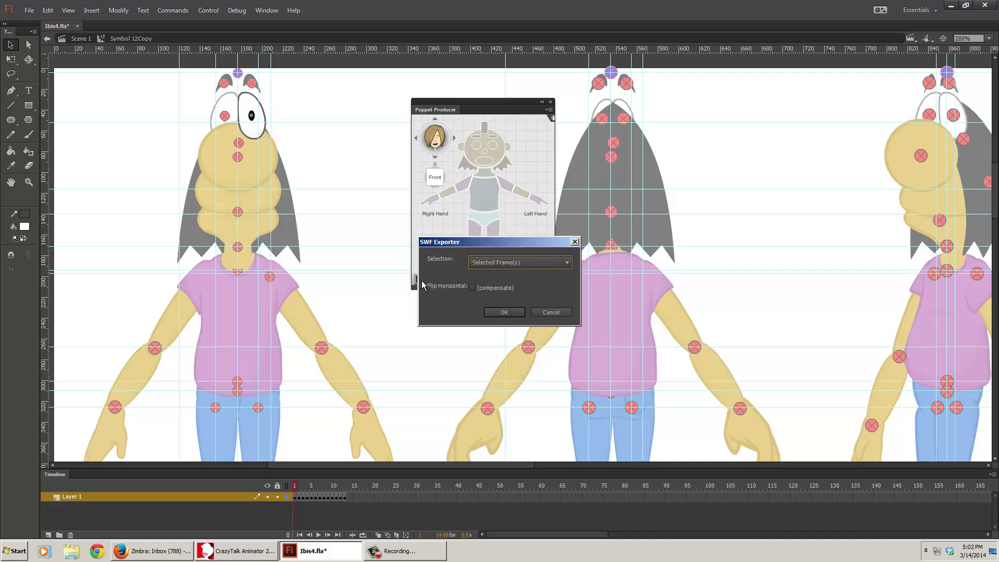
{"action": "left_click_drag", "start_coordinate": [448, 242], "coordinate": [337, 121]}
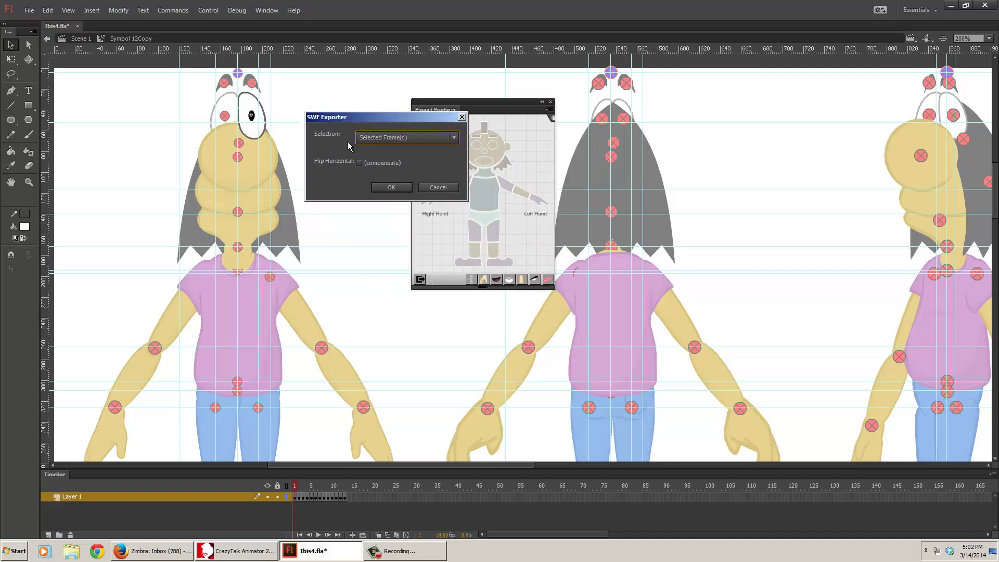
{"action": "left_click", "coordinate": [377, 141]}
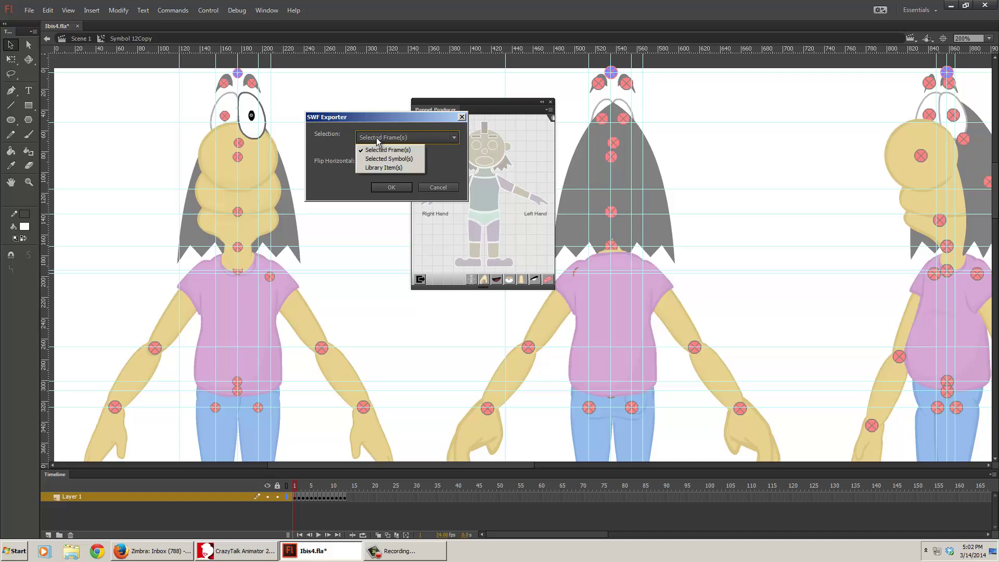
{"action": "left_click", "coordinate": [401, 150]}
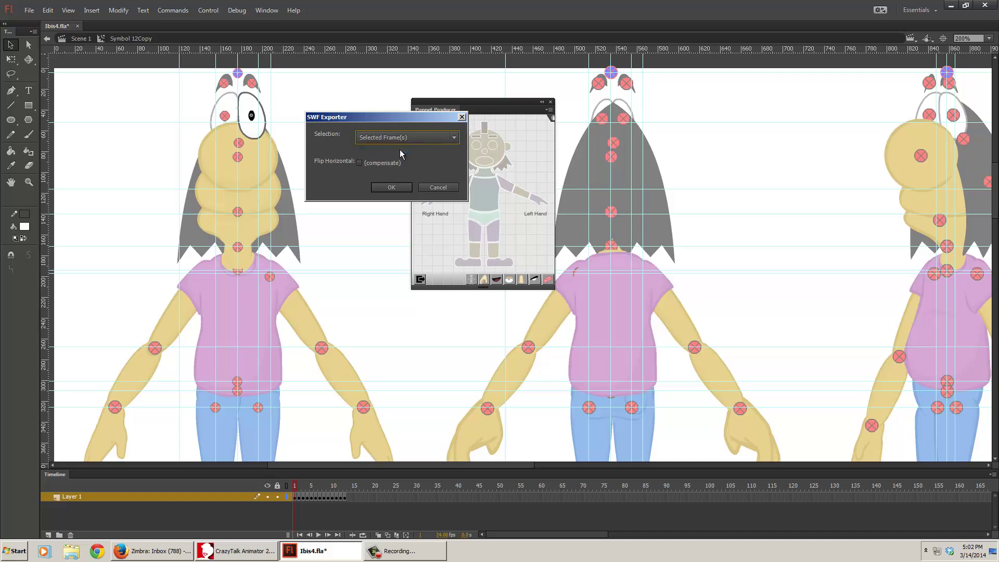
{"action": "left_click", "coordinate": [359, 163]}
{"action": "left_click", "coordinate": [394, 189]}
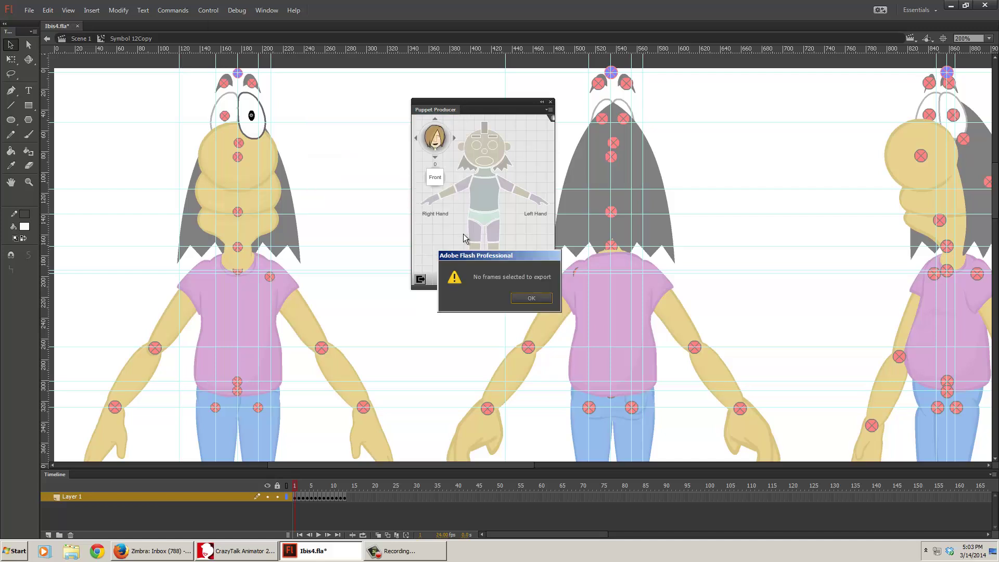
{"action": "left_click", "coordinate": [532, 298]}
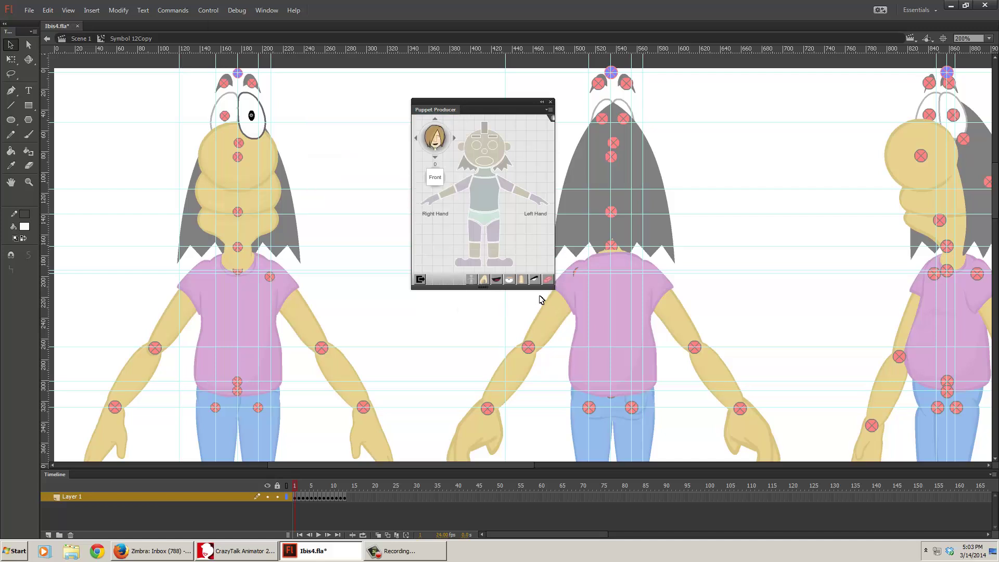
Step: Select every frame on Layer 1 of the eye symbol and start an SWF export with the Selected Frame(s) option
{"action": "left_click", "coordinate": [348, 498]}
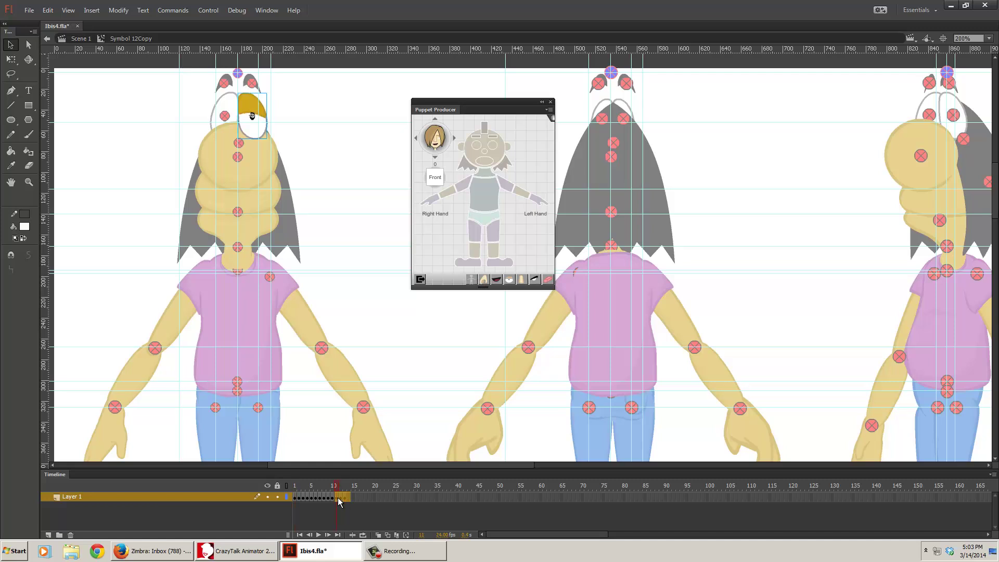
{"action": "left_click_drag", "start_coordinate": [347, 498], "coordinate": [268, 499]}
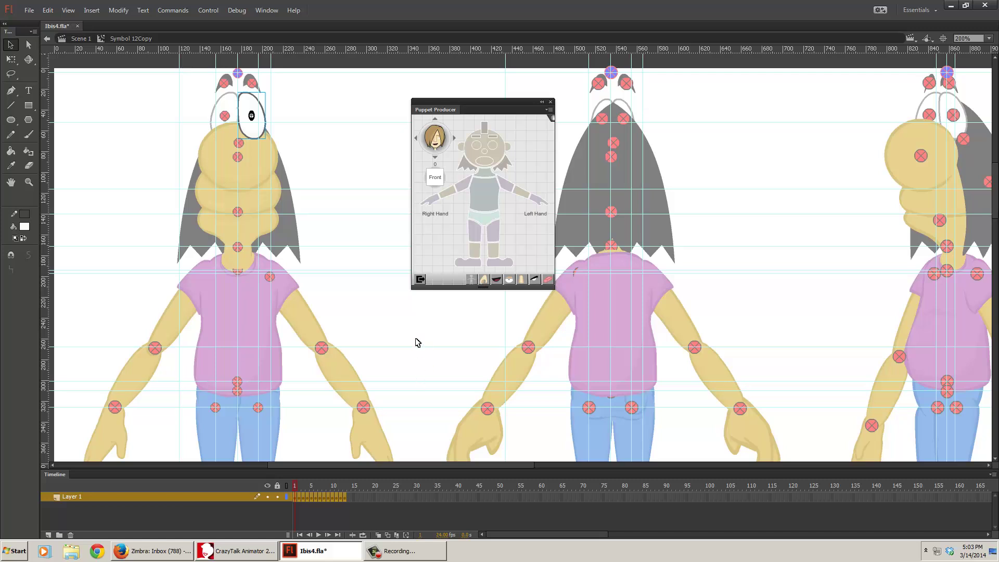
{"action": "left_click", "coordinate": [421, 280]}
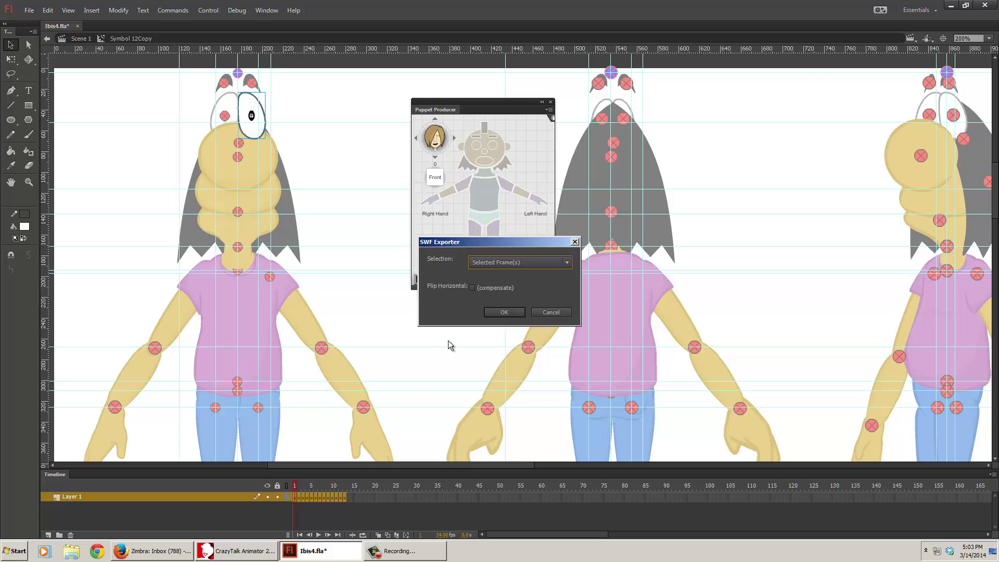
{"action": "left_click", "coordinate": [476, 264]}
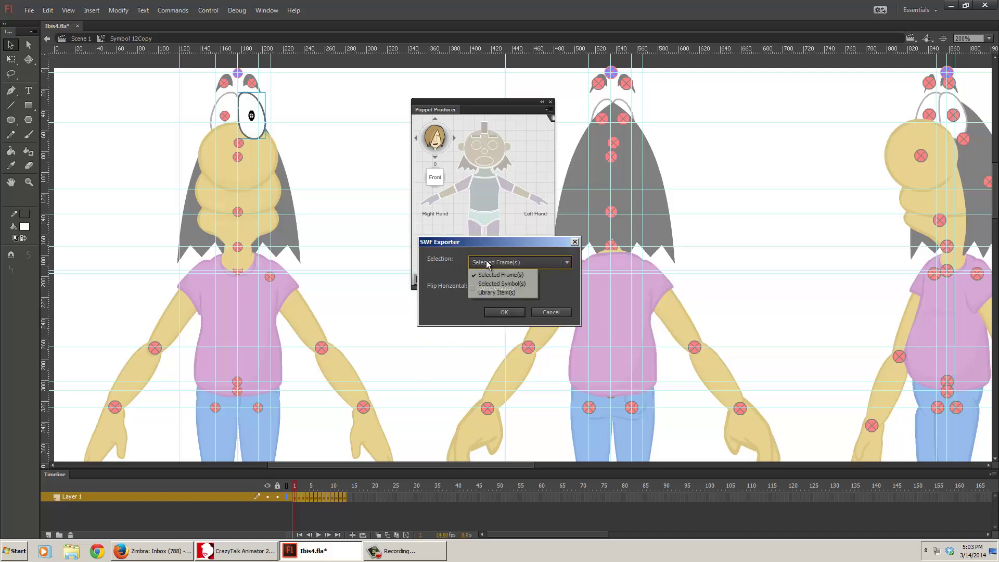
{"action": "left_click", "coordinate": [498, 274]}
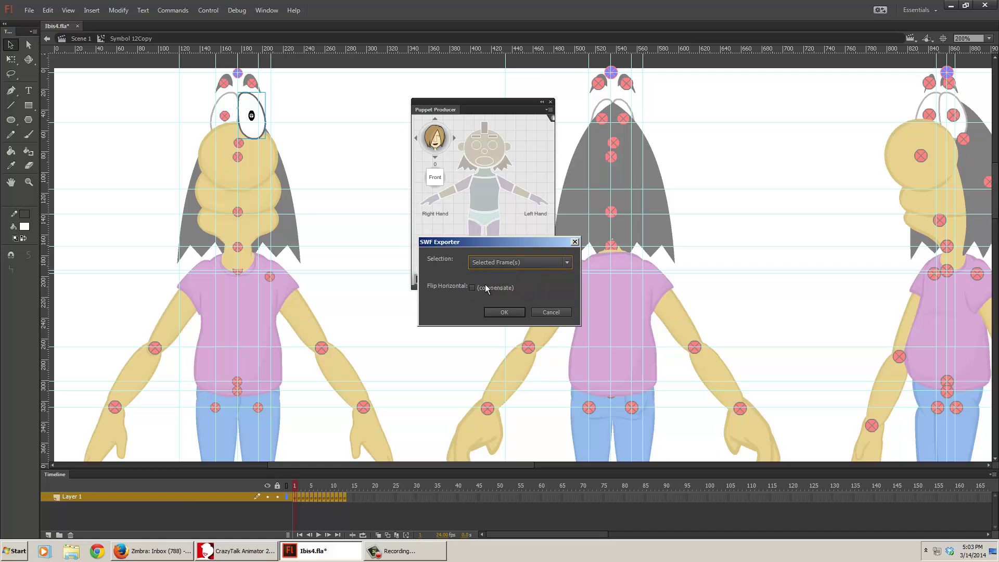
{"action": "left_click", "coordinate": [484, 287]}
{"action": "left_click", "coordinate": [502, 312]}
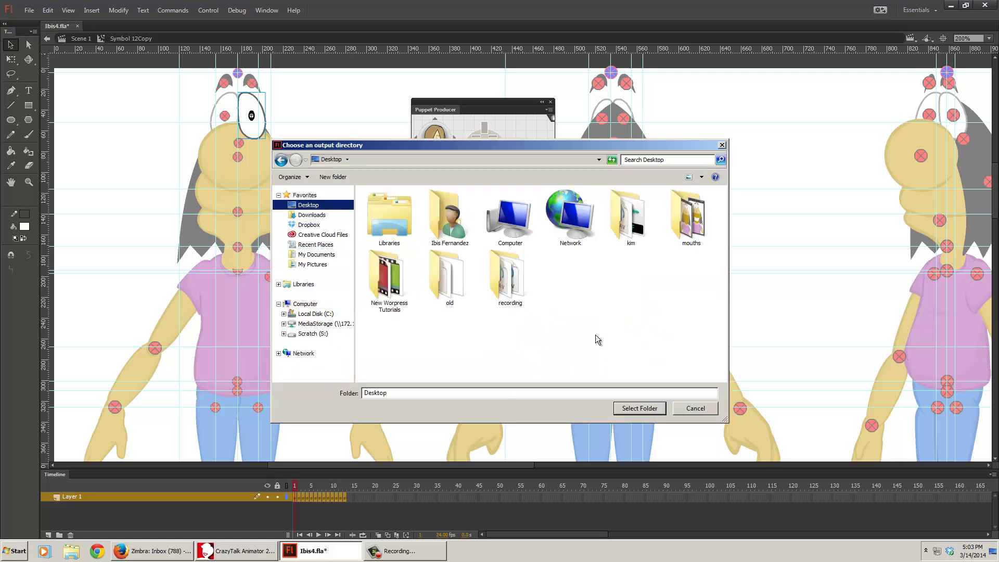
Step: Create a folder named eyes on the Desktop and export the eye frames into it
{"action": "right_click", "coordinate": [579, 331]}
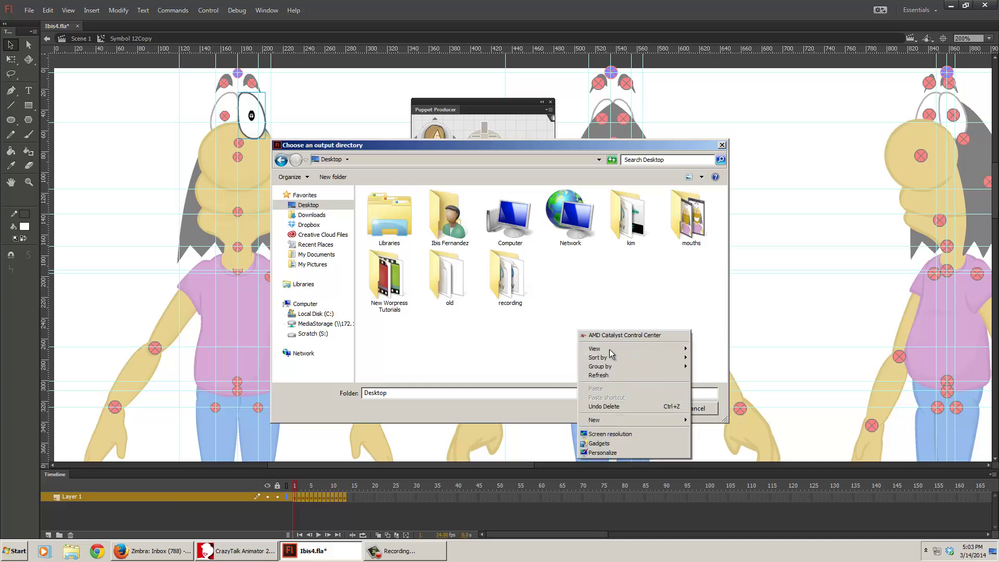
{"action": "mouse_move", "coordinate": [604, 419]}
{"action": "left_click", "coordinate": [703, 417]}
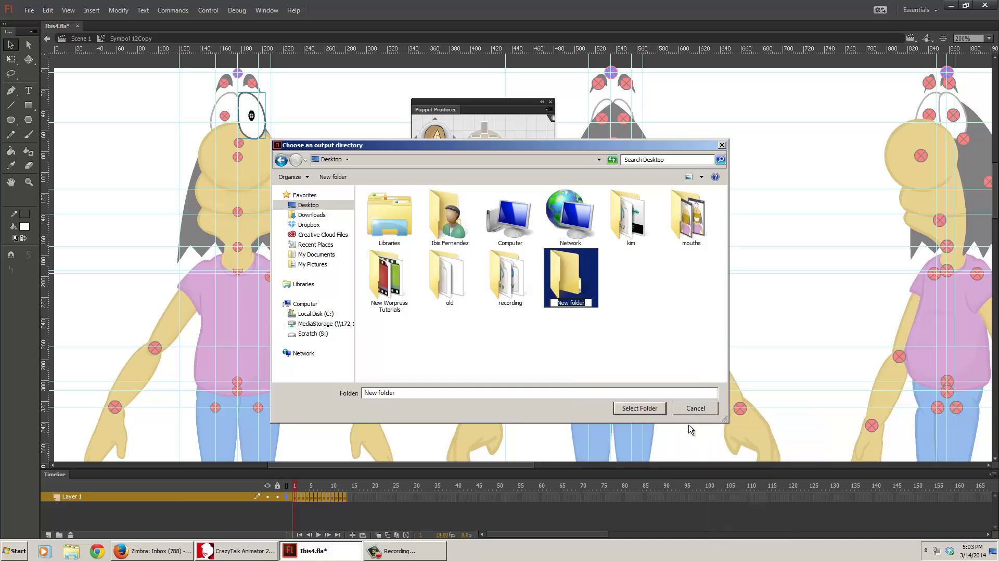
{"action": "type", "text": "eyes"}
{"action": "key", "text": "Return"}
{"action": "left_click", "coordinate": [650, 410]}
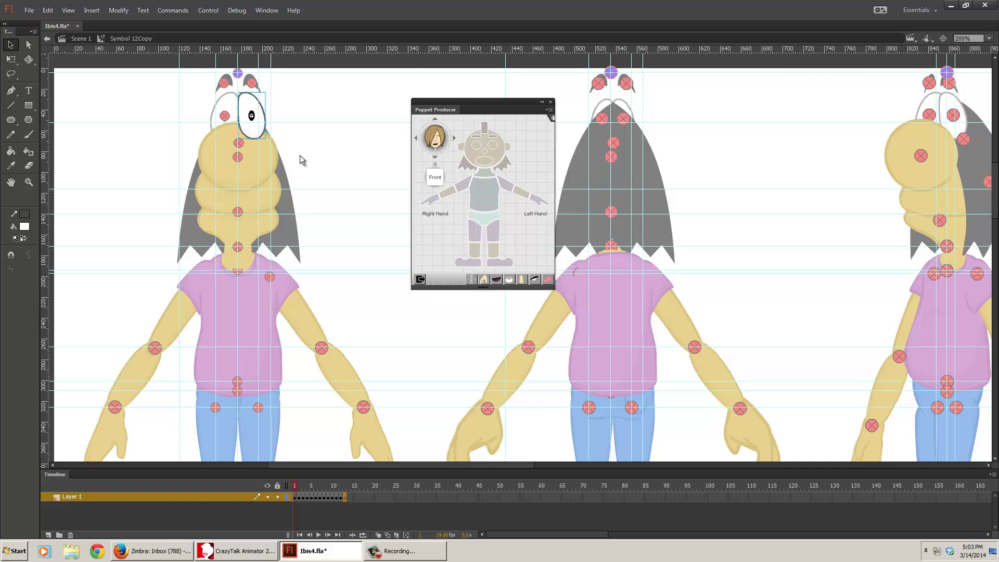
Step: Minimize Flash, shrink the CrazyTalk Animator window to reveal the desktop, and open the exported eyes folder
{"action": "left_click", "coordinate": [952, 6]}
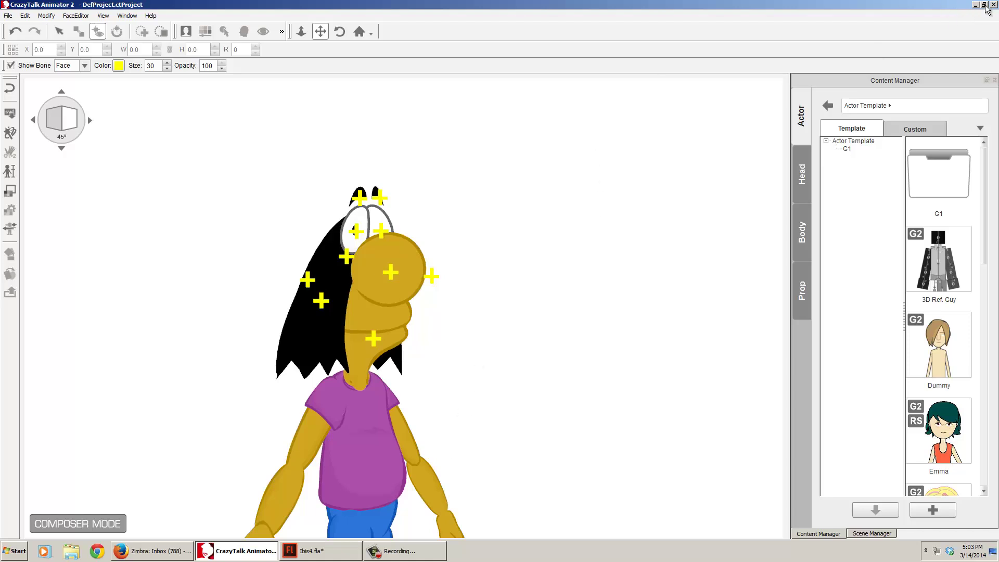
{"action": "key", "text": "super+Down"}
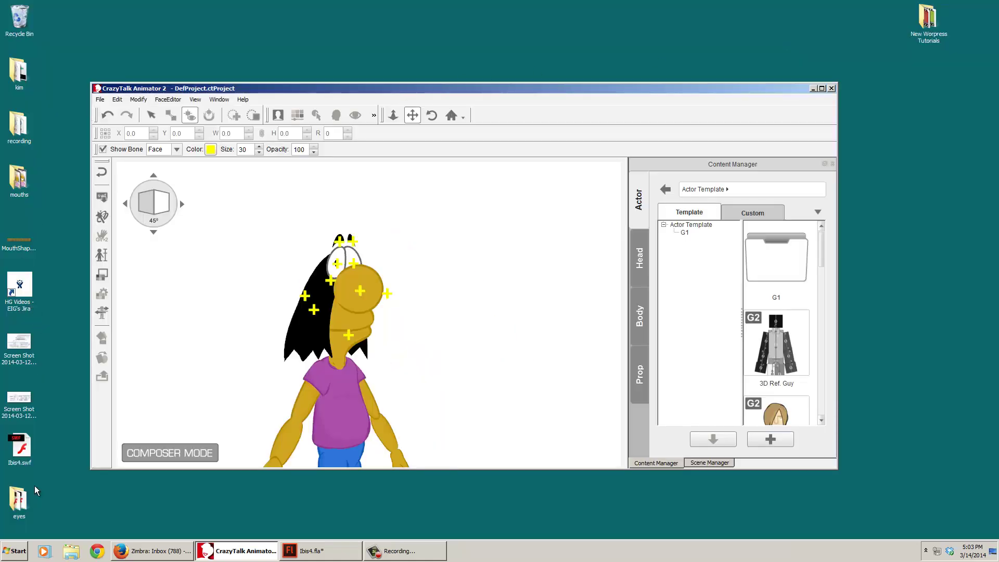
{"action": "double_click", "coordinate": [19, 503]}
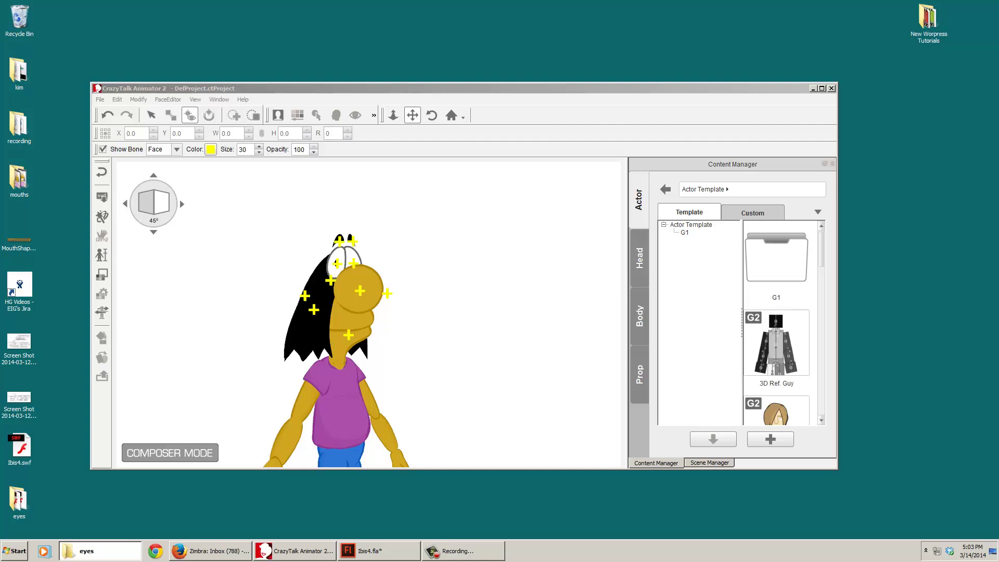
Step: Move the CrazyTalk Animator window clear of the eyes folder window and make it taller to show more of the actor
{"action": "left_click_drag", "start_coordinate": [509, 89], "coordinate": [422, 32]}
{"action": "left_click", "coordinate": [831, 39]}
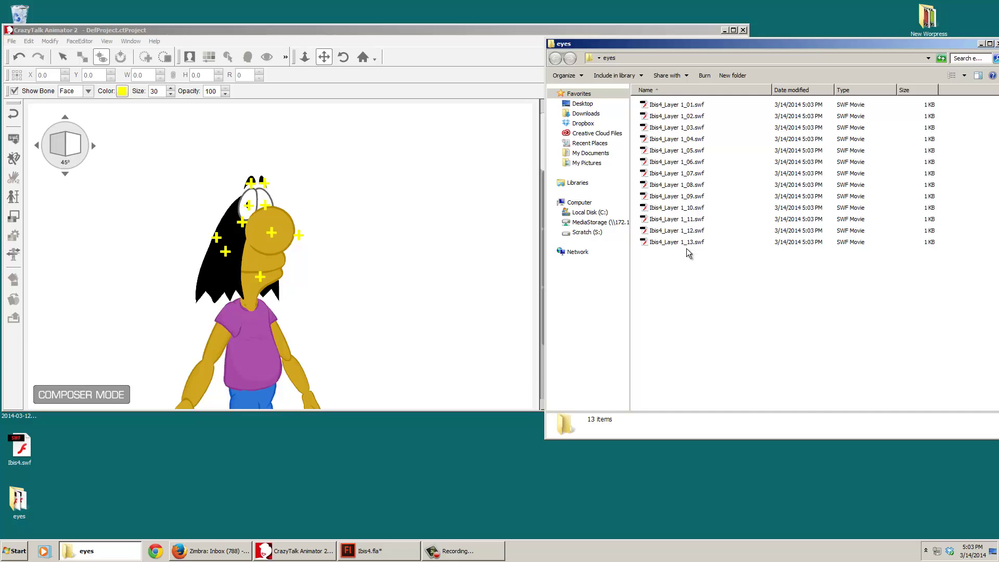
{"action": "left_click", "coordinate": [421, 254]}
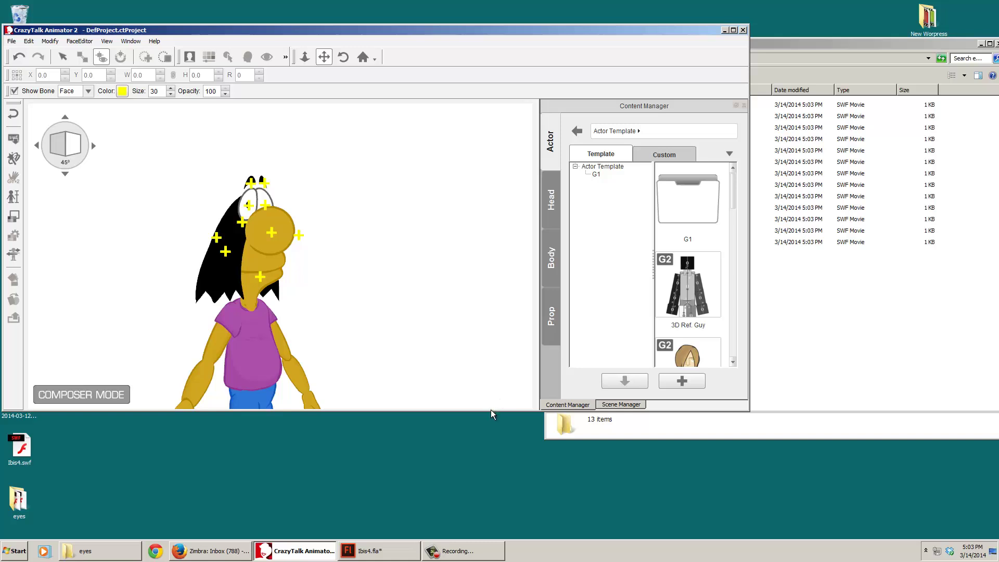
{"action": "left_click_drag", "start_coordinate": [491, 410], "coordinate": [477, 521]}
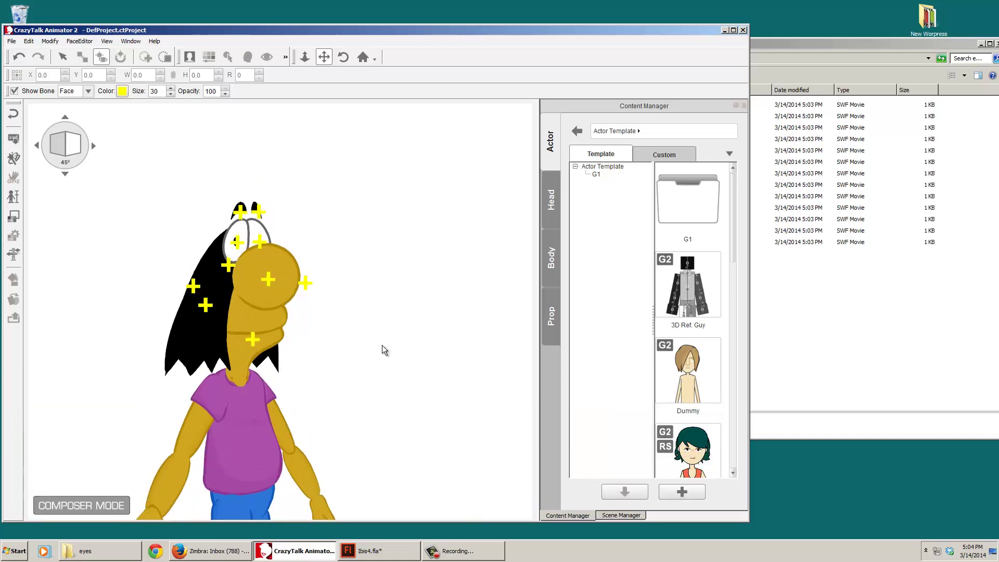
Step: Open the actor's right eye in the Sprite Editor and arrange the narrowed animator window and the eyes folder window side by side
{"action": "left_click", "coordinate": [259, 228]}
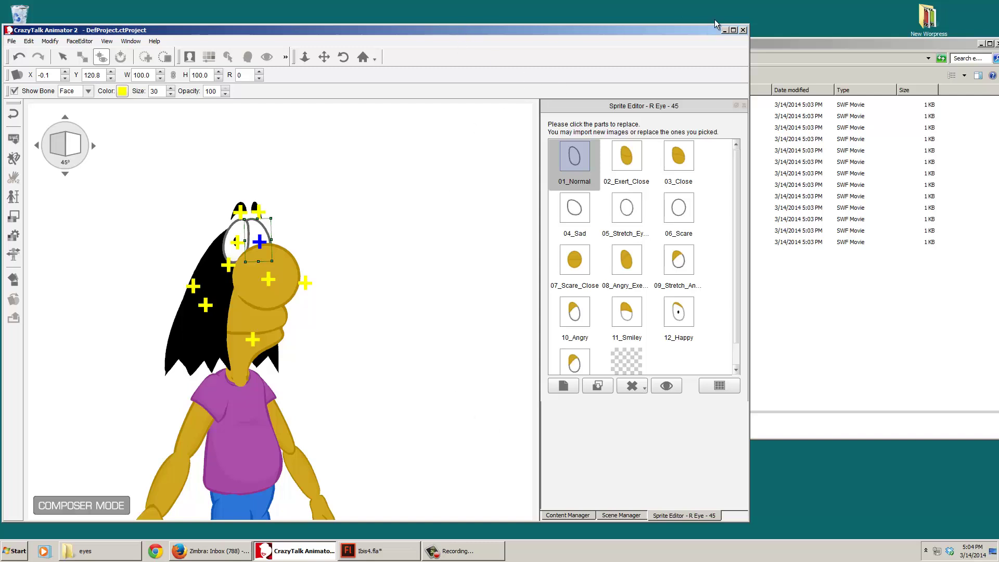
{"action": "left_click", "coordinate": [750, 28]}
{"action": "left_click_drag", "start_coordinate": [748, 25], "coordinate": [609, 9]}
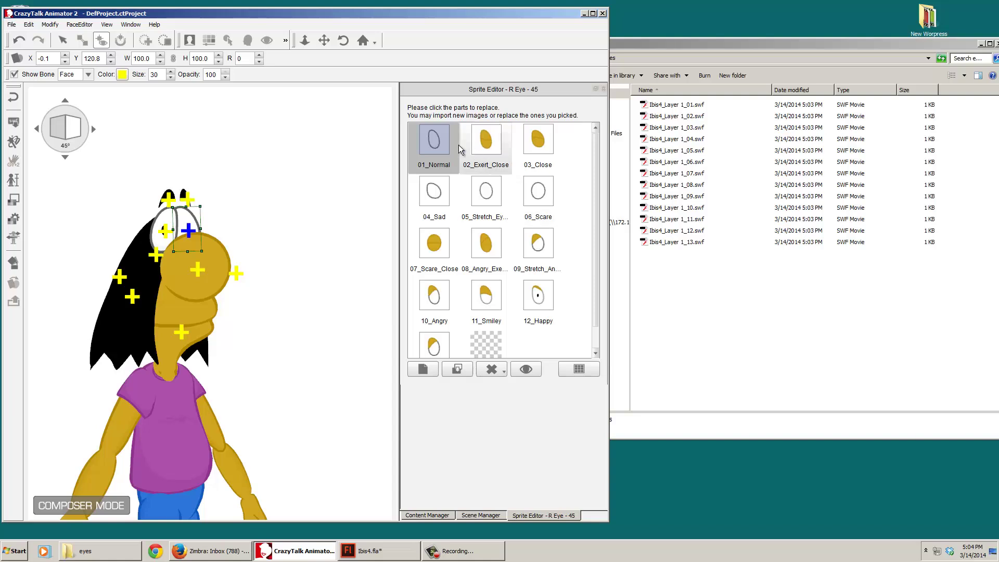
{"action": "left_click", "coordinate": [446, 141]}
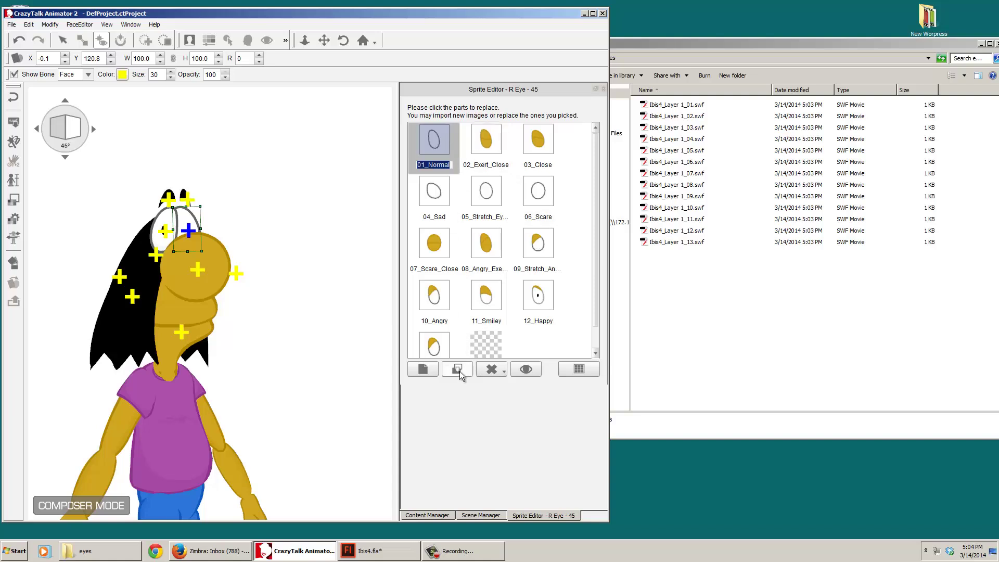
{"action": "left_click", "coordinate": [582, 326]}
{"action": "left_click", "coordinate": [657, 87]}
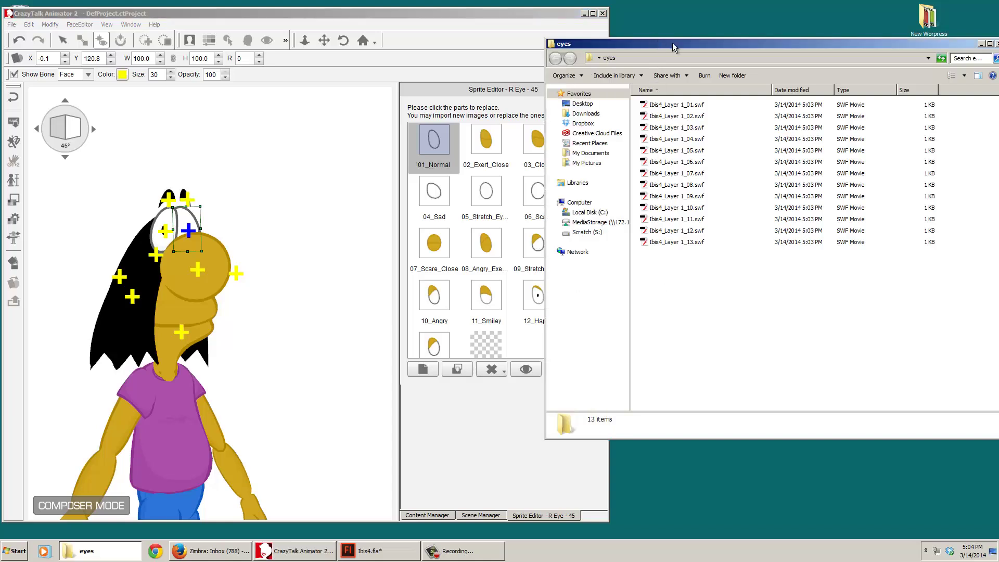
{"action": "left_click_drag", "start_coordinate": [673, 45], "coordinate": [726, 18]}
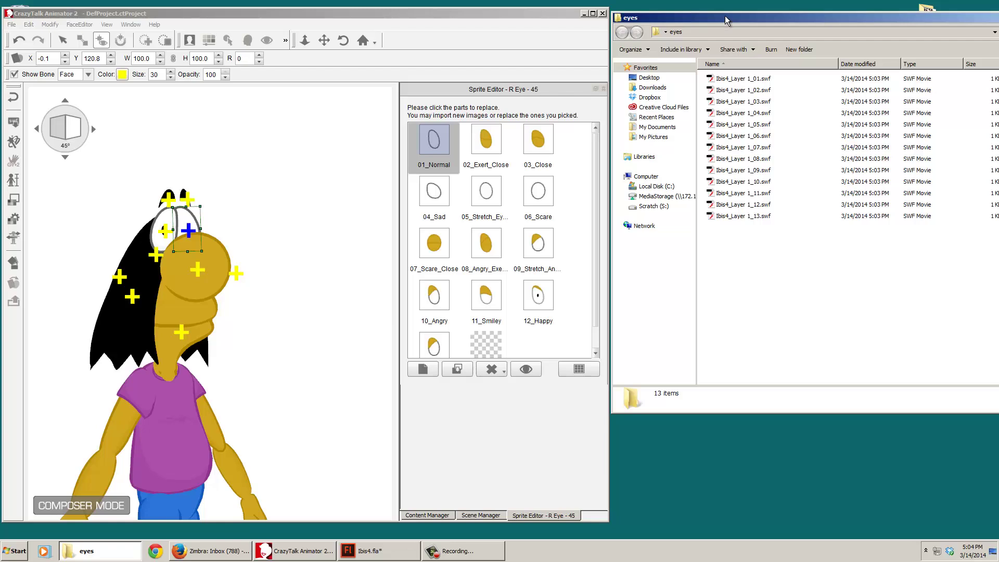
Step: Replace the right eye's 01_Normal, 04_Sad and 05_Stretch_Ey... sprites with Ibis4_Layer 1_01.swf, Ibis4_Layer 1_04.swf and Ibis4_Layer 1_05.swf, accepting each import
{"action": "left_click_drag", "start_coordinate": [741, 79], "coordinate": [429, 137]}
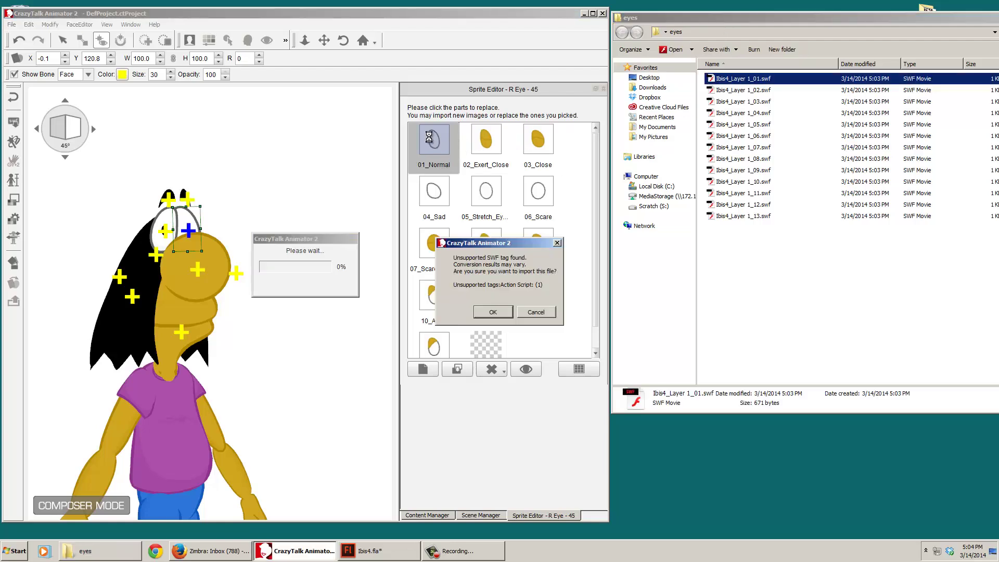
{"action": "left_click", "coordinate": [485, 313]}
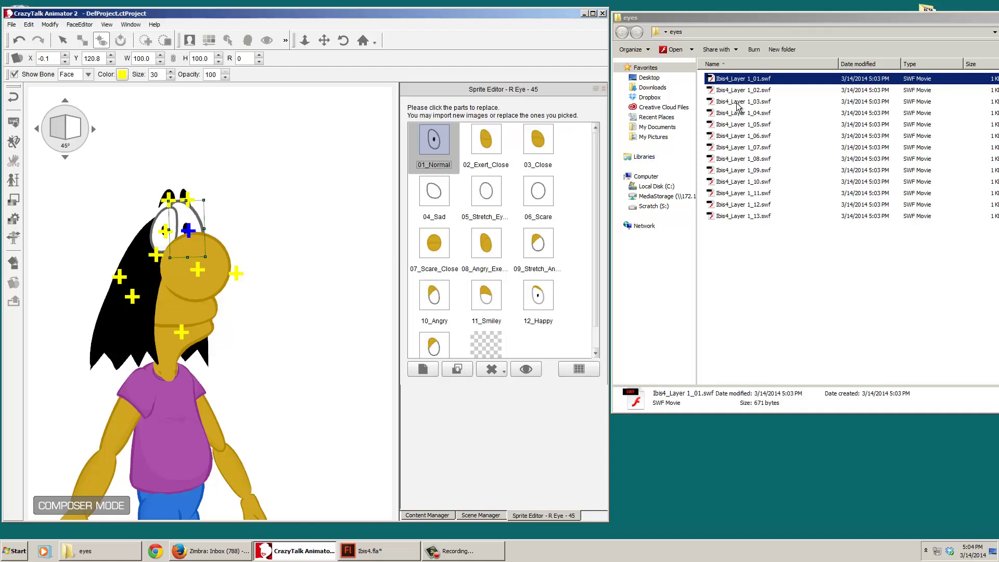
{"action": "left_click_drag", "start_coordinate": [743, 118], "coordinate": [444, 195]}
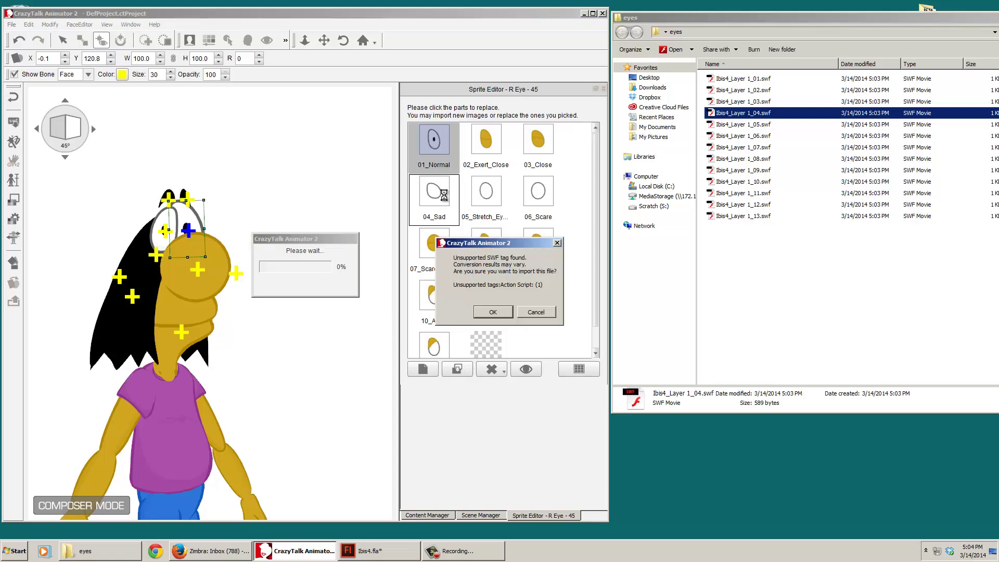
{"action": "left_click", "coordinate": [494, 311]}
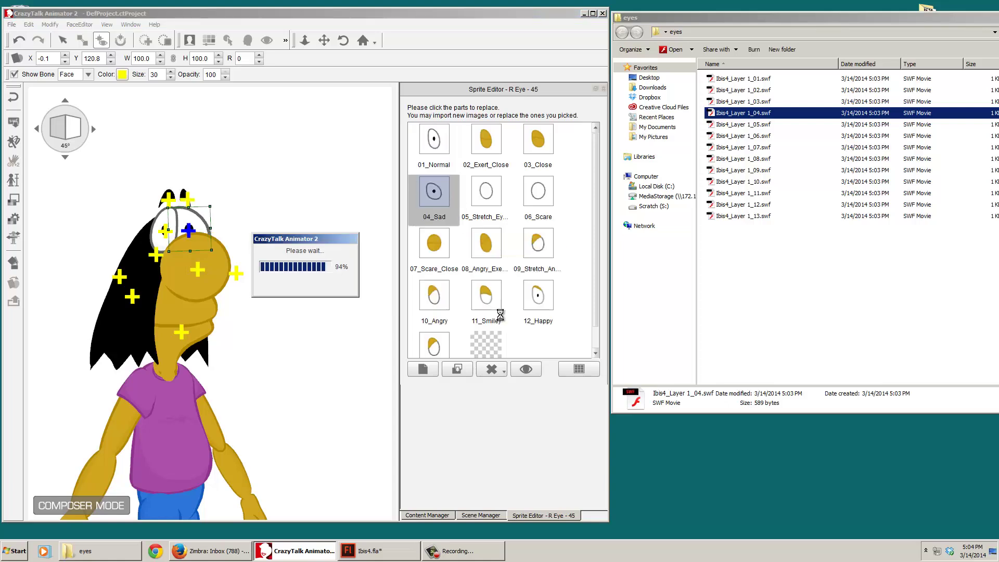
{"action": "left_click", "coordinate": [731, 125]}
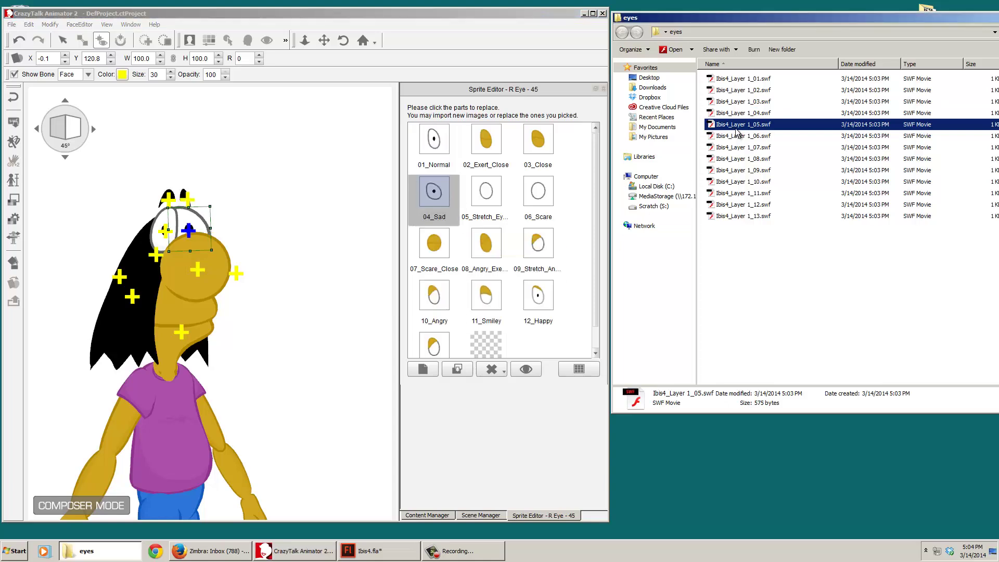
{"action": "left_click_drag", "start_coordinate": [733, 127], "coordinate": [488, 192]}
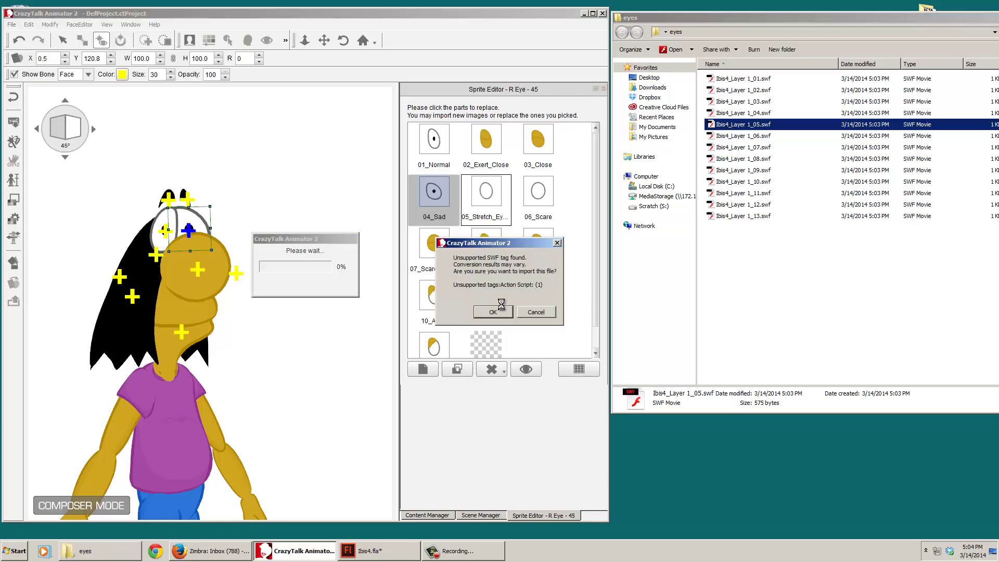
{"action": "left_click", "coordinate": [500, 312]}
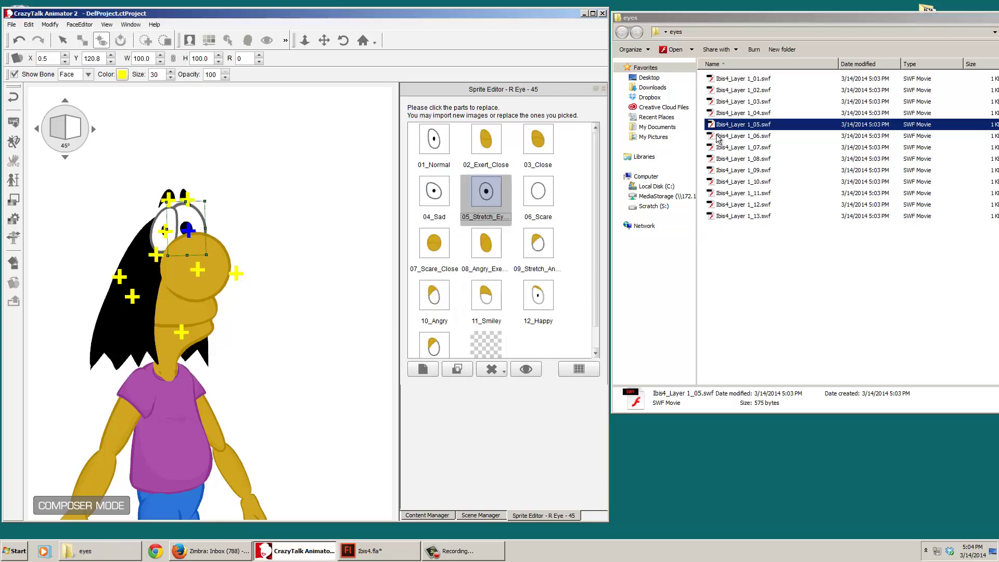
Step: Replace the 06_Scare, 09_Stretch_An... and 10_Angry sprites with Ibis4_Layer 1_06.swf, Ibis4_Layer 1_09.swf and Ibis4_Layer 1_10.swf, accepting each import
{"action": "left_click_drag", "start_coordinate": [718, 136], "coordinate": [539, 202]}
{"action": "left_click", "coordinate": [501, 311]}
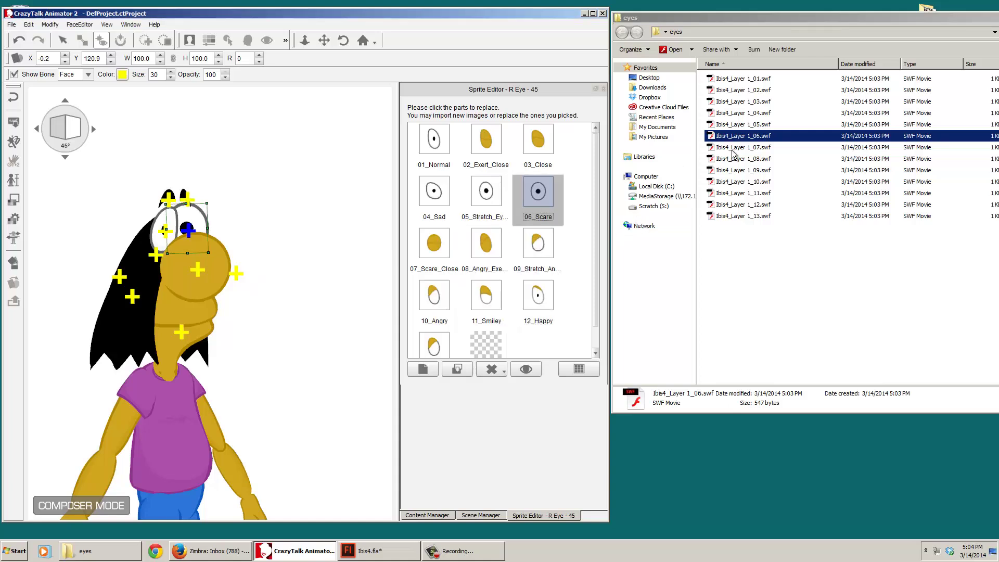
{"action": "left_click_drag", "start_coordinate": [737, 175], "coordinate": [547, 247]}
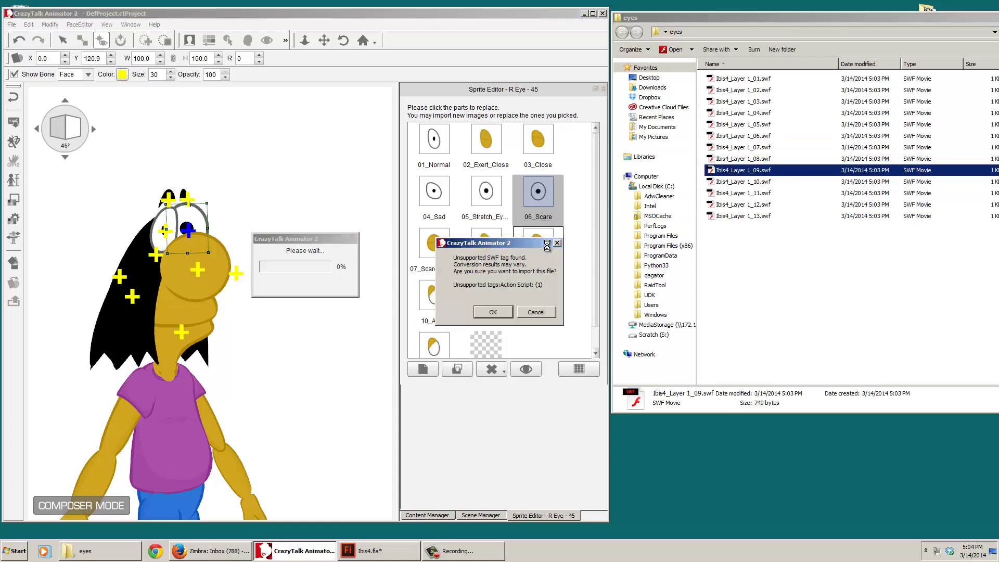
{"action": "left_click", "coordinate": [496, 312]}
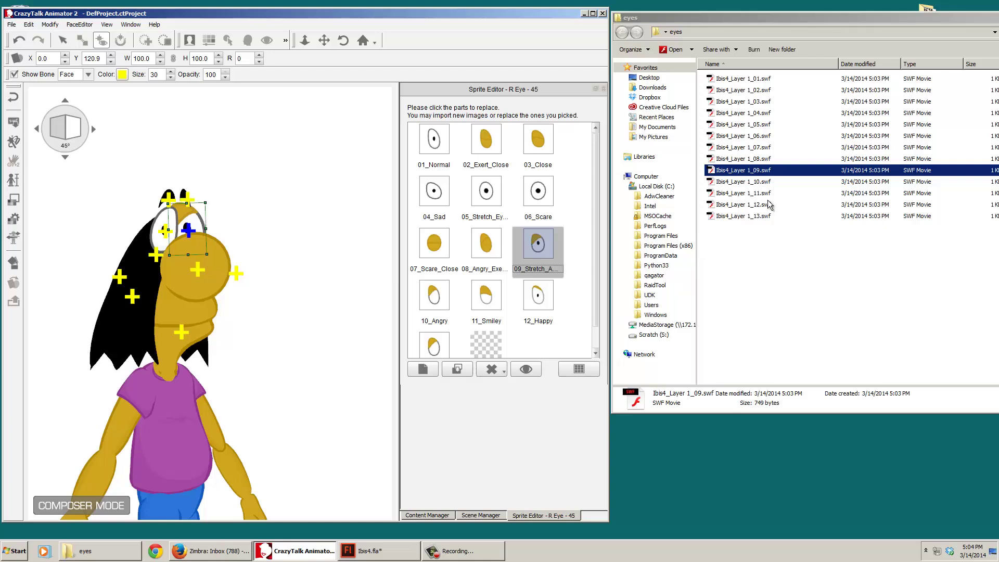
{"action": "left_click_drag", "start_coordinate": [748, 186], "coordinate": [447, 302]}
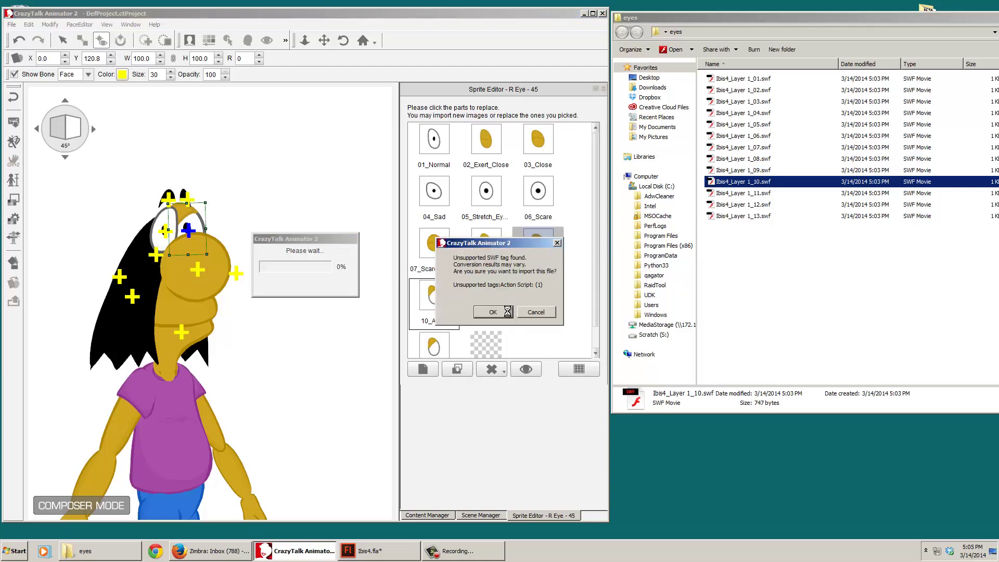
{"action": "left_click", "coordinate": [507, 311]}
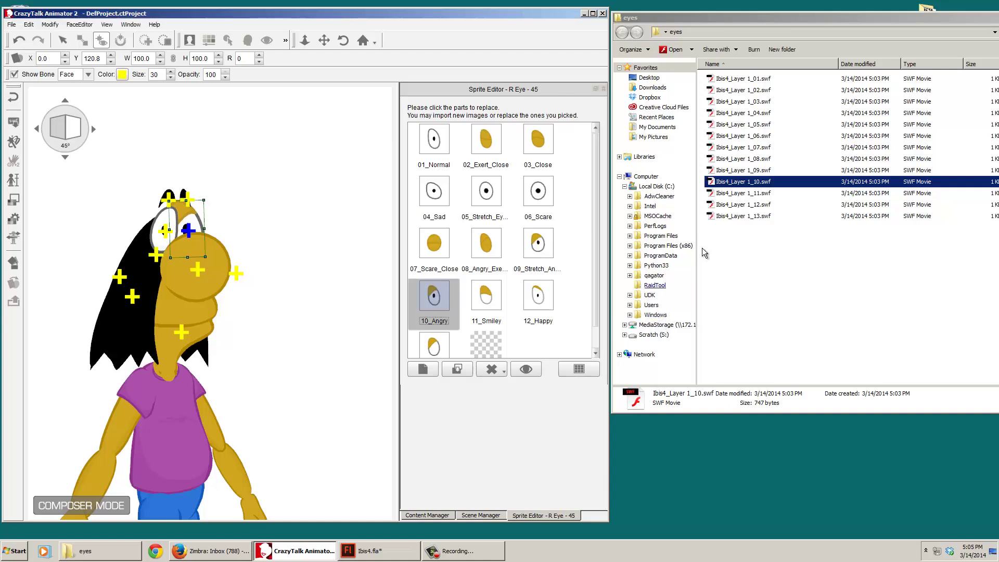
Step: Replace the 11_Smiley, 12_Happy and 13_Angry_Rai... sprites with Ibis4_Layer 1_11.swf, Ibis4_Layer 1_12.swf and Ibis4_Layer 1_13.swf, accepting each import
{"action": "left_click_drag", "start_coordinate": [734, 195], "coordinate": [493, 295]}
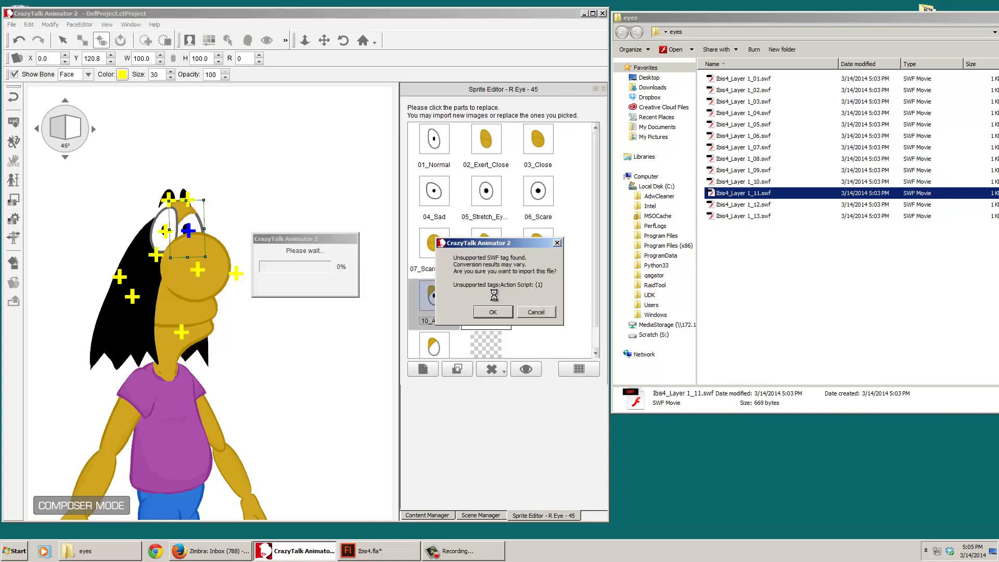
{"action": "left_click", "coordinate": [509, 309]}
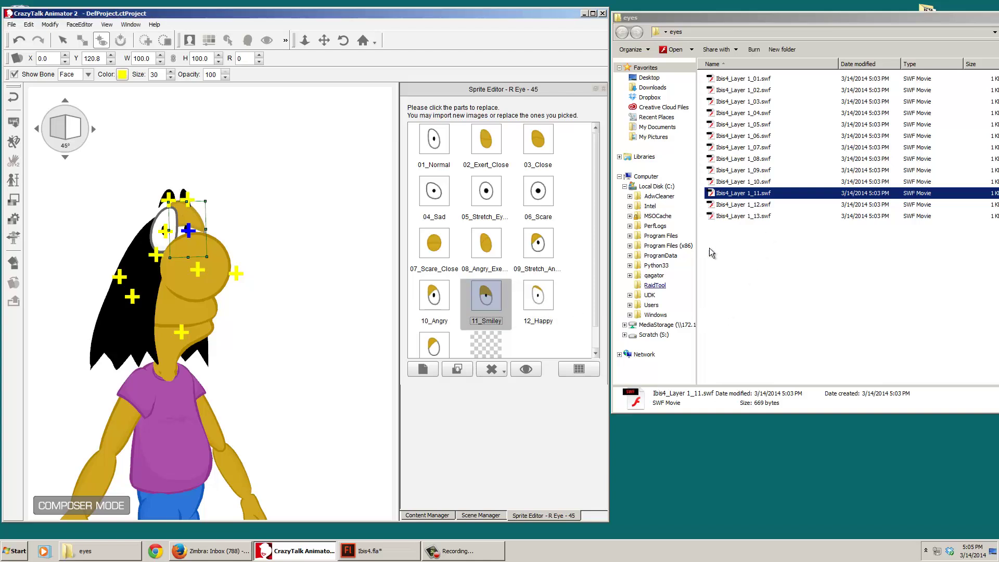
{"action": "left_click_drag", "start_coordinate": [764, 204], "coordinate": [544, 302]}
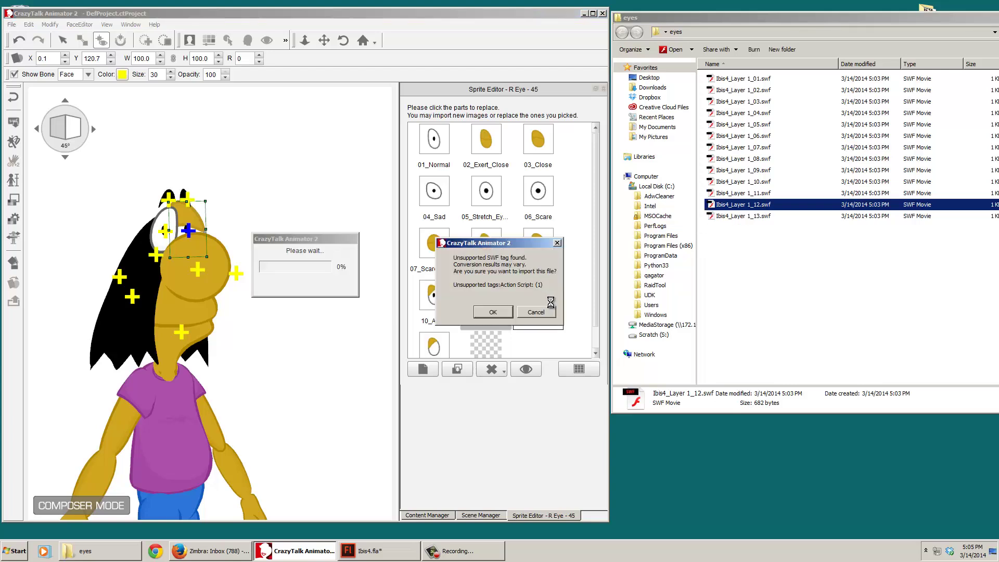
{"action": "left_click", "coordinate": [509, 310]}
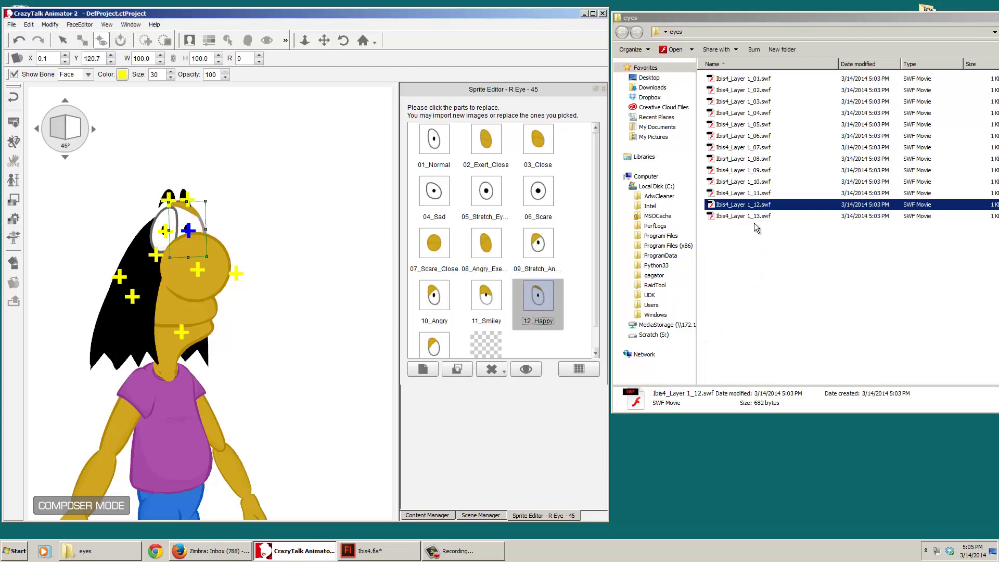
{"action": "left_click_drag", "start_coordinate": [758, 217], "coordinate": [441, 348]}
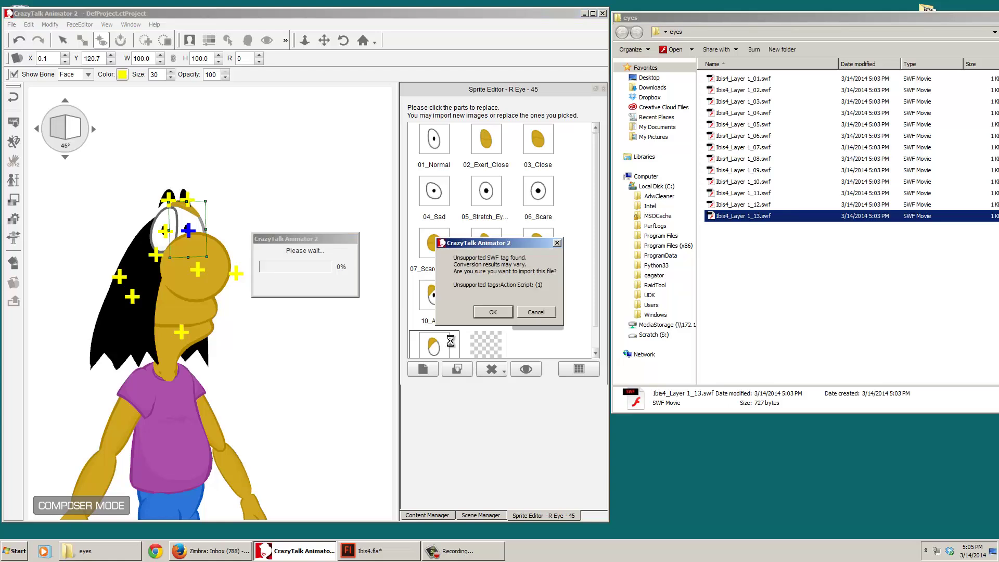
{"action": "left_click", "coordinate": [502, 314]}
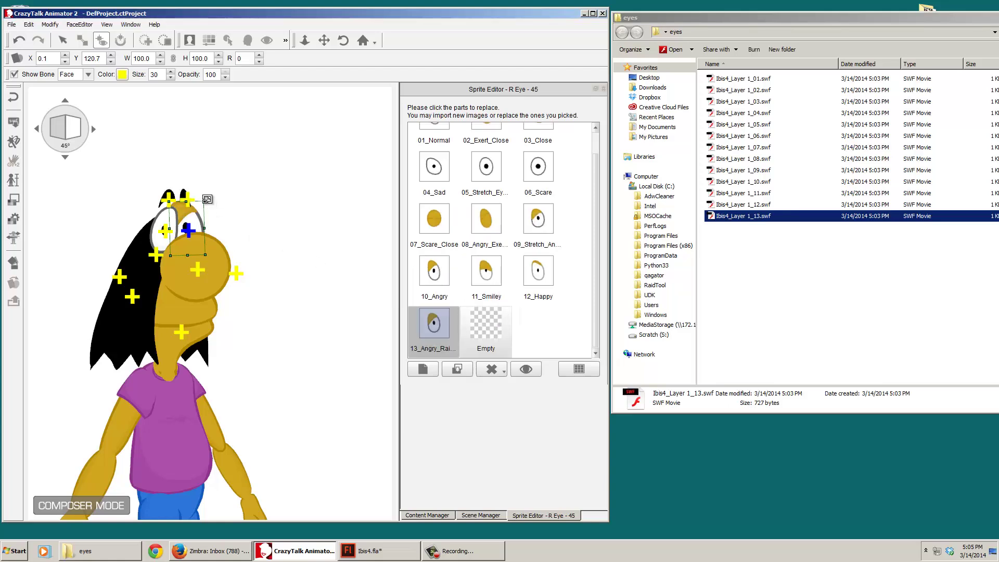
Step: Scale the 13_Angry_Rai... sprite to about 80% and 12_Happy to about 75%, and shrink 11_Smiley to fit the eye outline
{"action": "left_click_drag", "start_coordinate": [207, 200], "coordinate": [205, 207]}
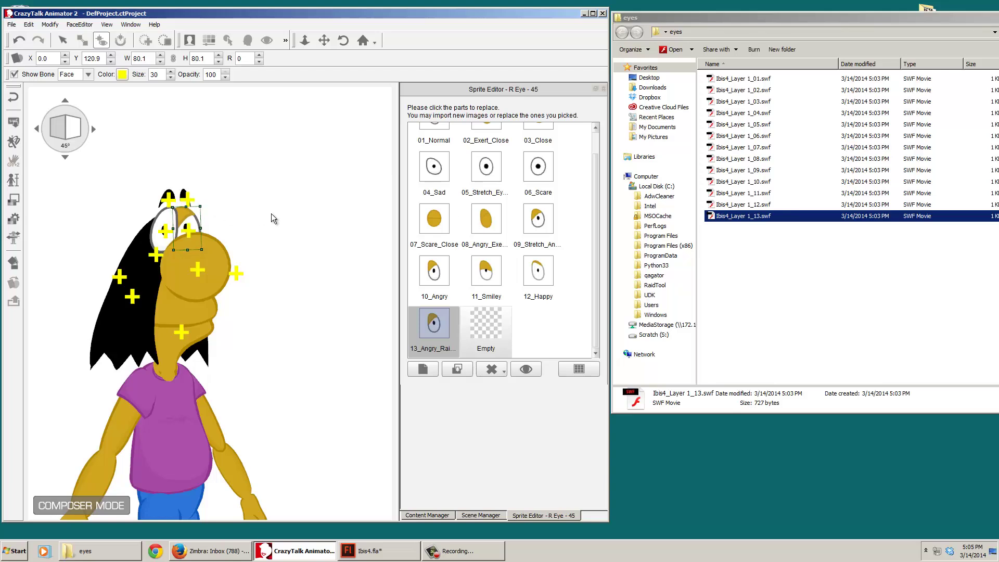
{"action": "left_click", "coordinate": [538, 270]}
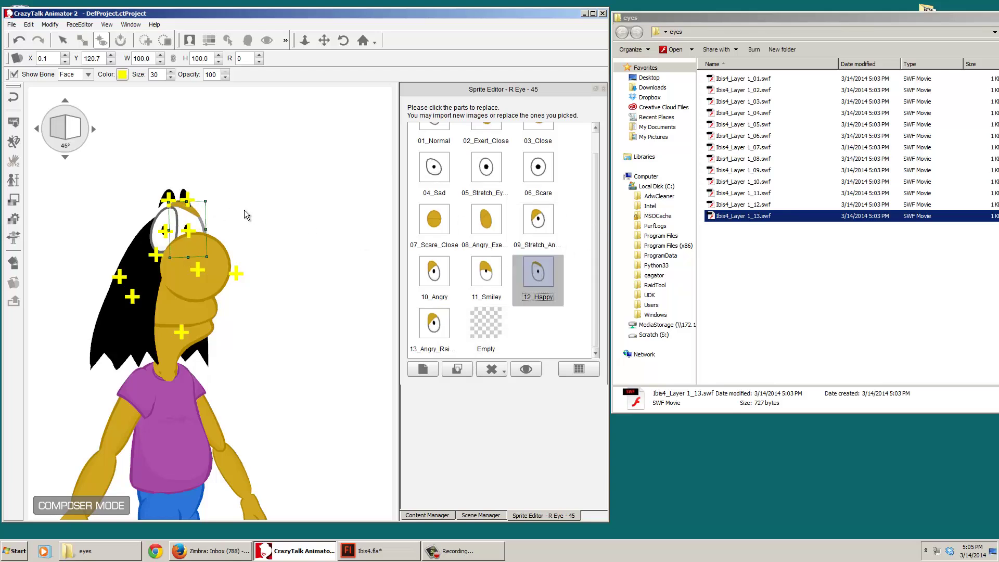
{"action": "left_click_drag", "start_coordinate": [208, 202], "coordinate": [207, 210]}
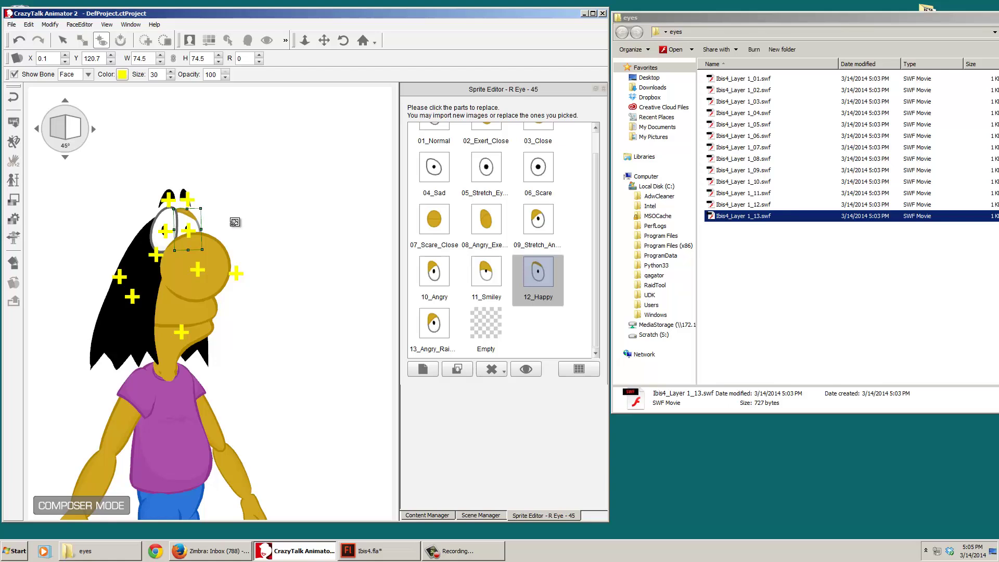
{"action": "left_click", "coordinate": [484, 276]}
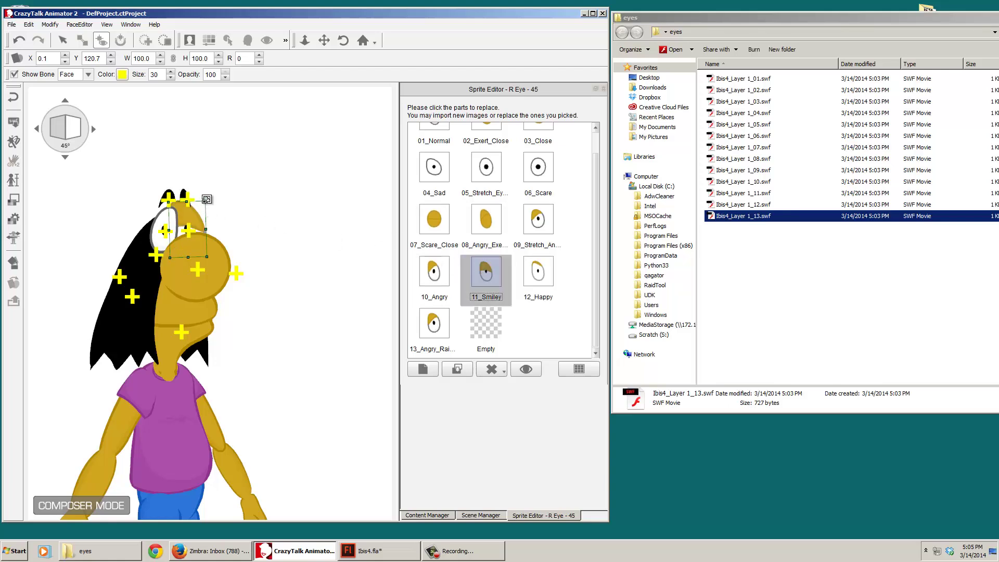
{"action": "left_click_drag", "start_coordinate": [207, 200], "coordinate": [200, 207]}
Step: Scale the 10_Angry sprite to about 77% and the 09_Stretch_An... sprite to about 73% to fit the eye
{"action": "left_click", "coordinate": [434, 271]}
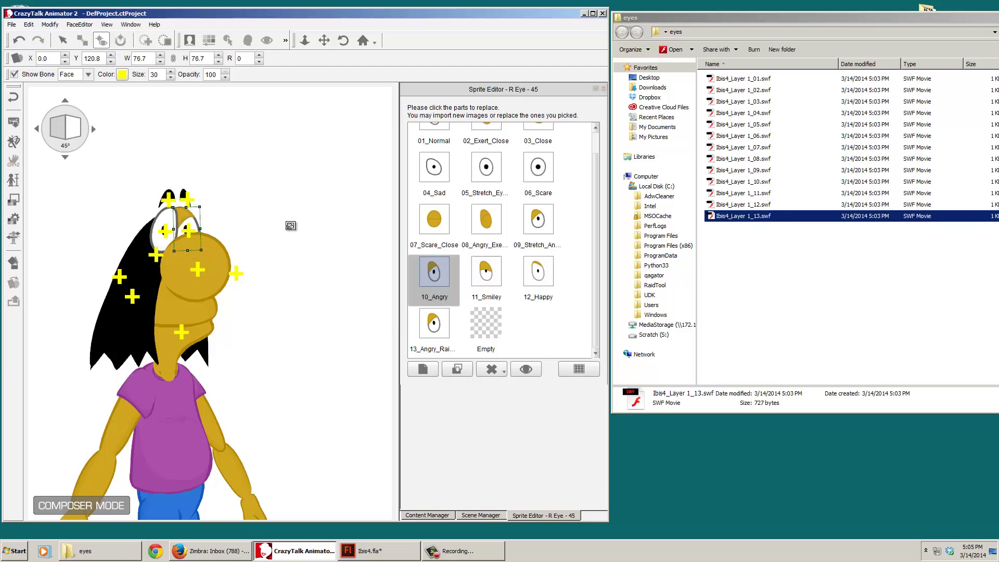
{"action": "left_click", "coordinate": [539, 219]}
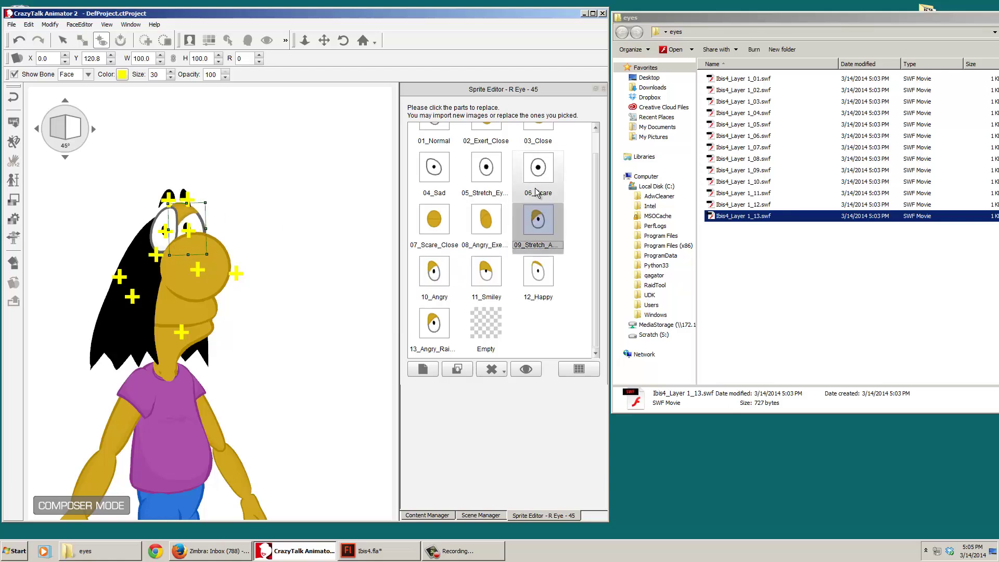
{"action": "left_click_drag", "start_coordinate": [206, 200], "coordinate": [201, 209]}
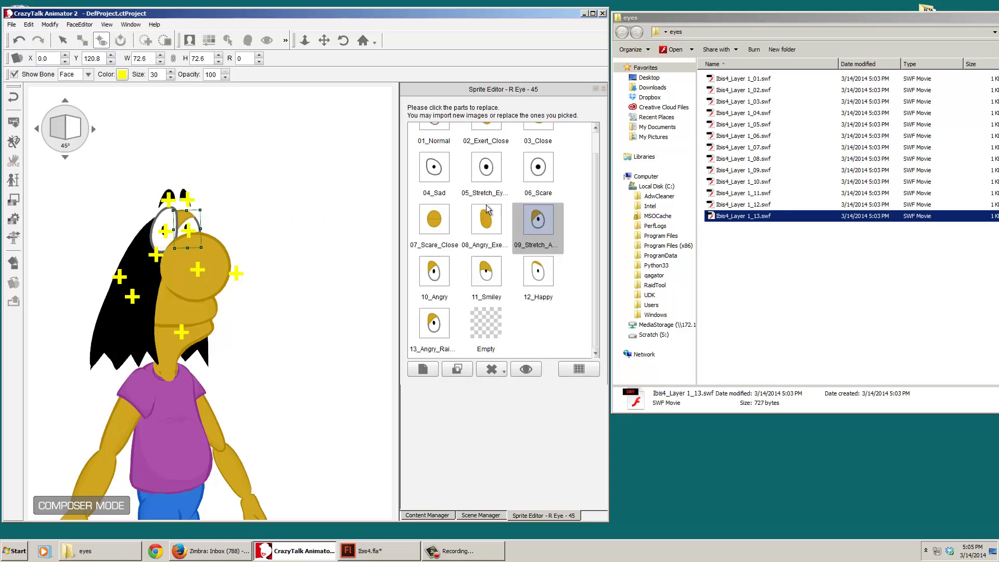
Step: Shrink the 06_Scare and 05_Stretch_Ey... sprites to fit the eye and scale the 04_Sad sprite to about 78%
{"action": "left_click", "coordinate": [538, 169]}
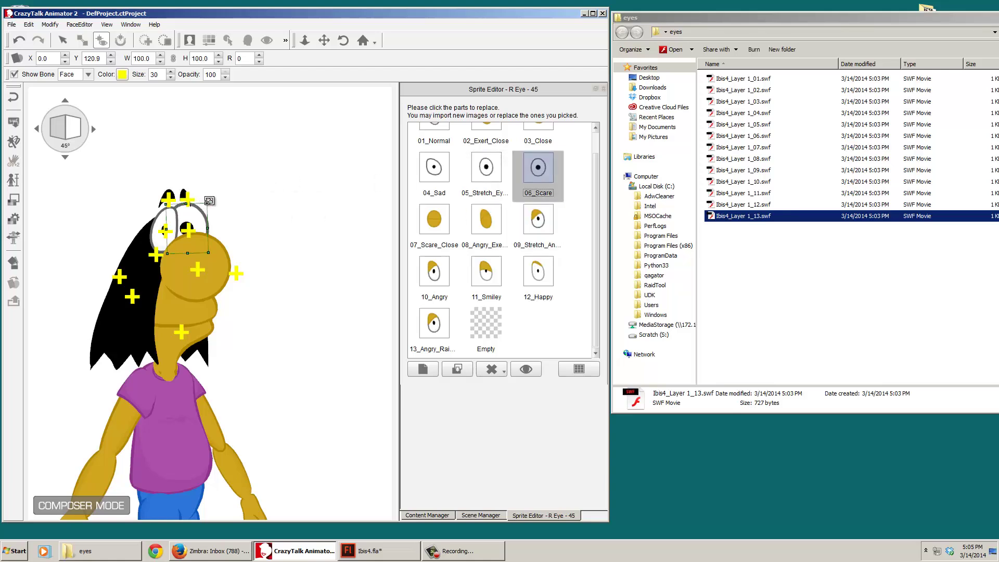
{"action": "left_click_drag", "start_coordinate": [208, 201], "coordinate": [205, 209]}
{"action": "left_click", "coordinate": [486, 167]}
{"action": "left_click", "coordinate": [434, 167]}
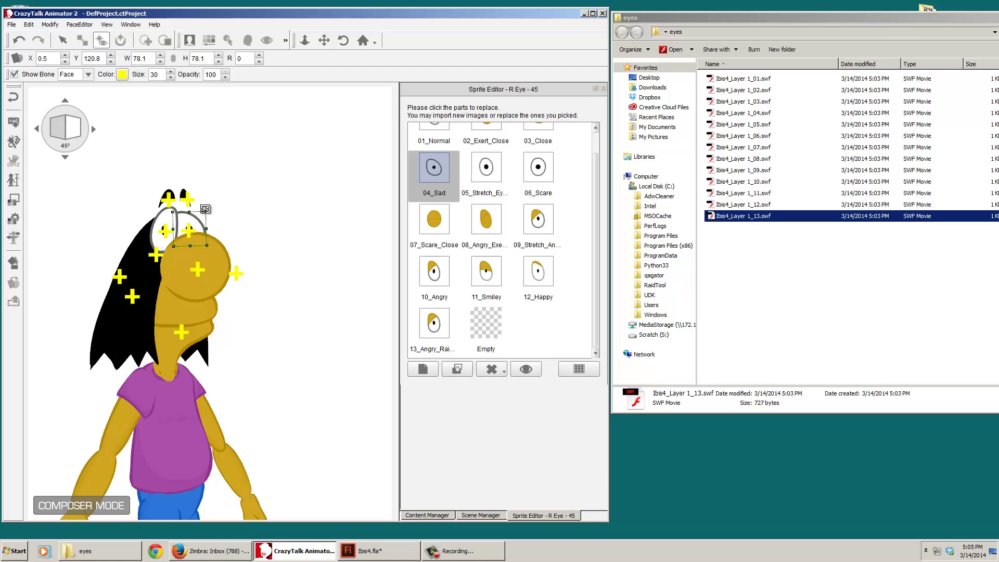
Step: Shrink the right eye's 01_Normal sprite in the 45° view to fit the eye outline
{"action": "scroll", "coordinate": [598, 206], "scroll_direction": "up", "scroll_amount": 1}
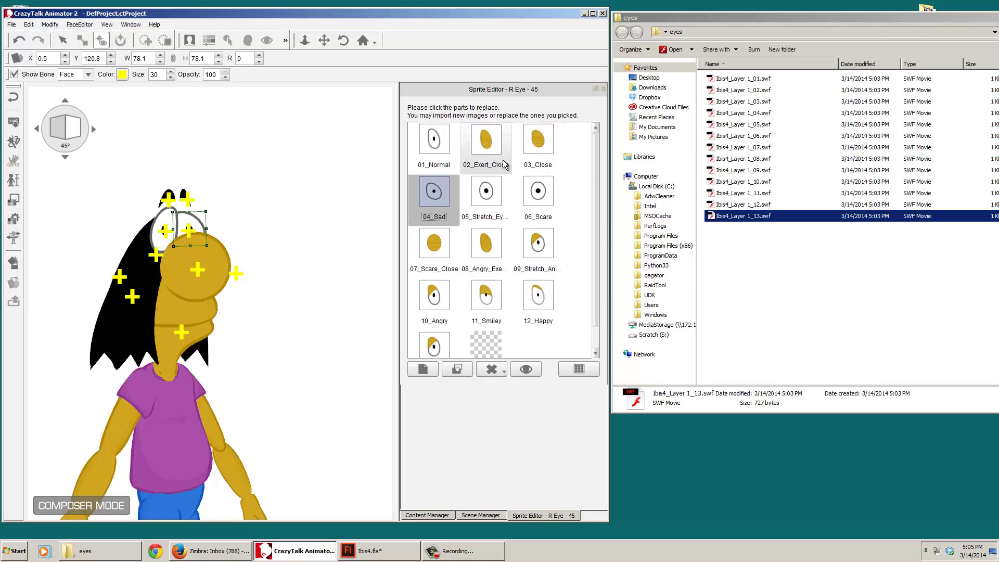
{"action": "left_click", "coordinate": [434, 139]}
{"action": "left_click_drag", "start_coordinate": [203, 200], "coordinate": [202, 210]}
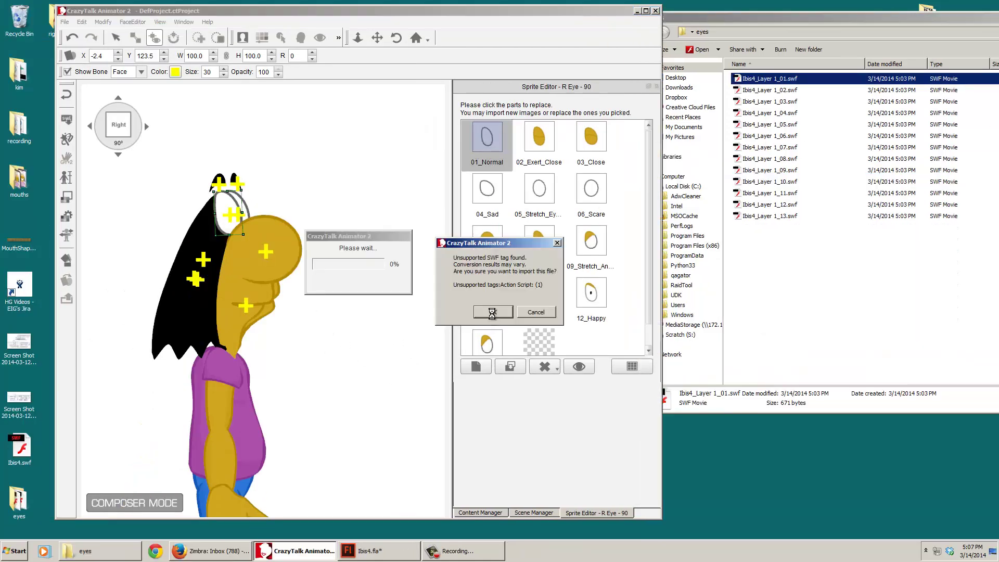
Step: Replace the 90° right eye's 04_Sad, 05_Stretch_Ey... and 06_Scare sprites with Ibis4_Layer 1_04.swf, Ibis4_Layer 1_05.swf and Ibis4_Layer 1_06.swf, accepting each import
{"action": "left_click_drag", "start_coordinate": [770, 125], "coordinate": [488, 189]}
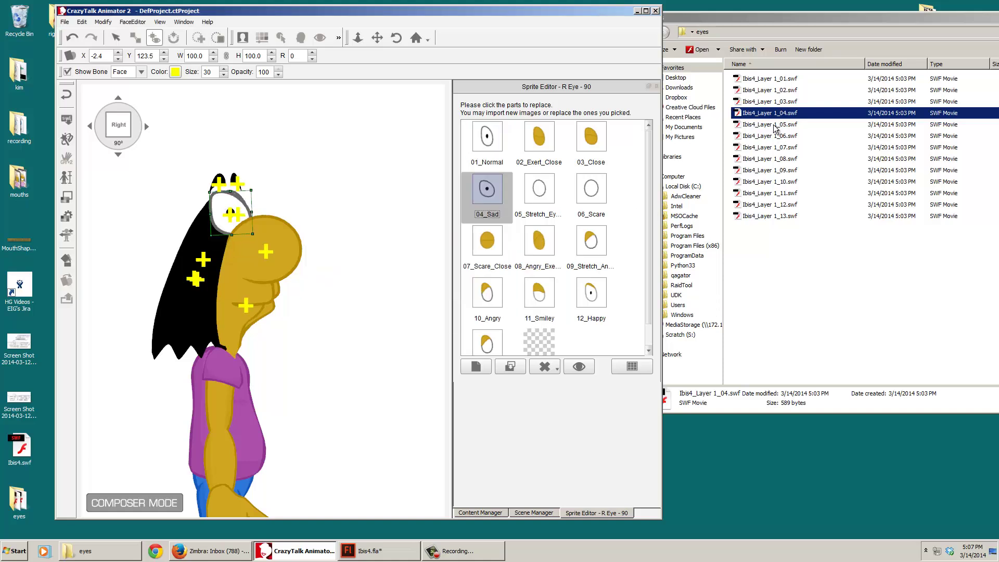
{"action": "left_click", "coordinate": [491, 312]}
{"action": "left_click_drag", "start_coordinate": [770, 136], "coordinate": [591, 189]}
{"action": "key", "text": "Return"}
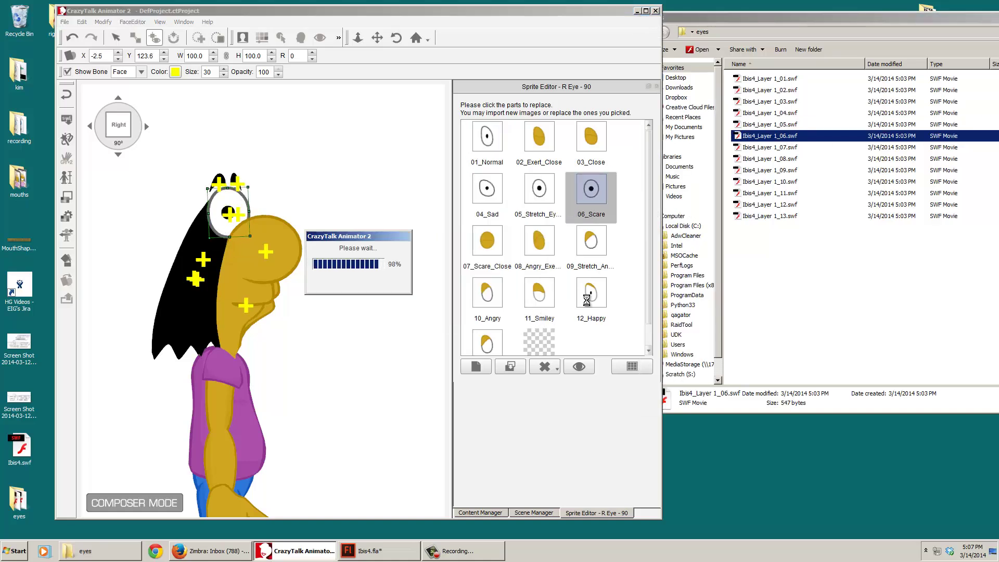
Step: Replace the 90° right eye's 10_Angry and 11_Smiley sprites with Ibis4_Layer 1_10.swf and Ibis4_Layer 1_11.swf
{"action": "left_click_drag", "start_coordinate": [771, 182], "coordinate": [487, 293]}
{"action": "key", "text": "Return"}
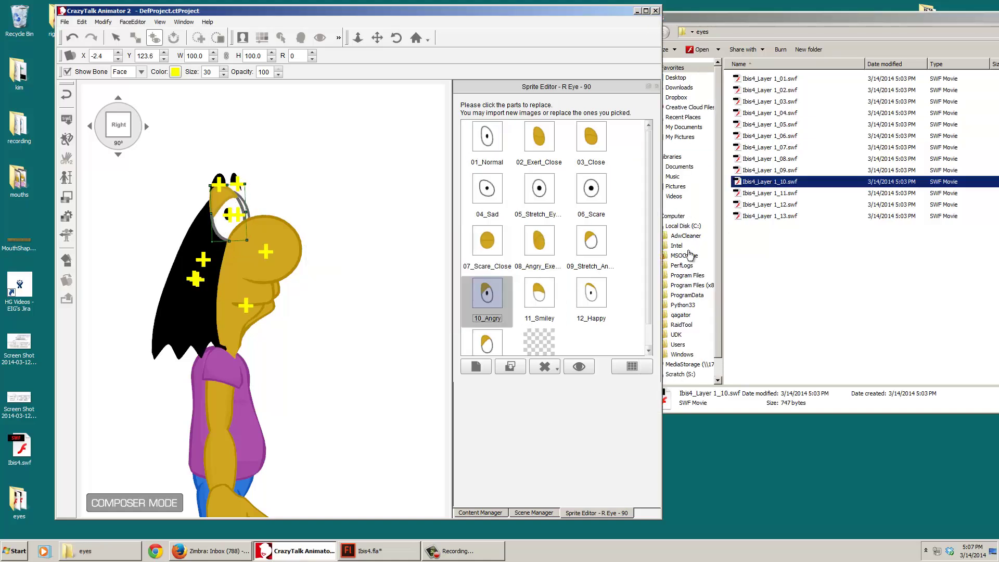
{"action": "left_click_drag", "start_coordinate": [770, 193], "coordinate": [539, 293]}
Step: Replace the 12_Happy sprite with the twelfth eye SWF from the eyes folder on the Desktop, accepting the import
{"action": "left_click_drag", "start_coordinate": [770, 205], "coordinate": [591, 293]}
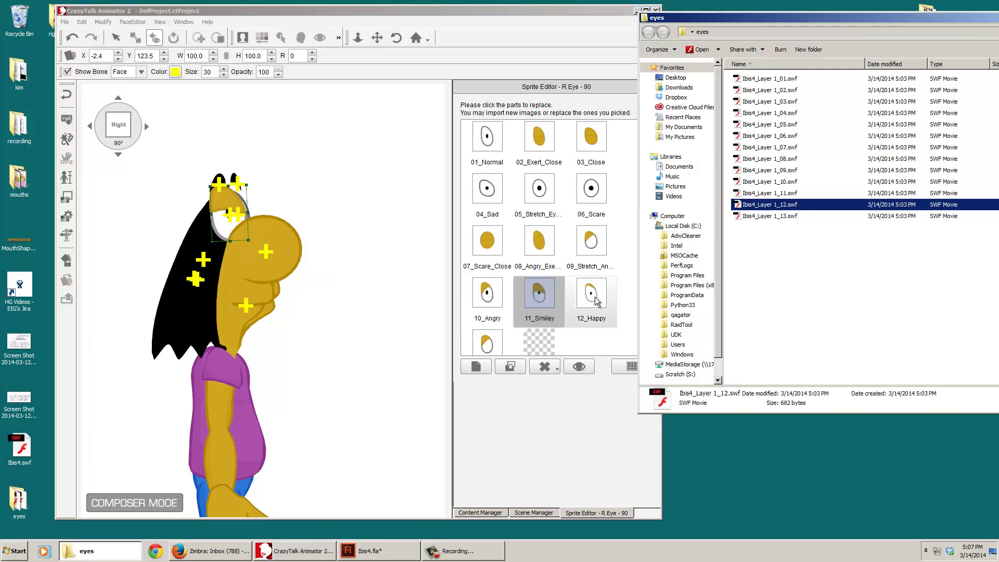
{"action": "left_click", "coordinate": [510, 367]}
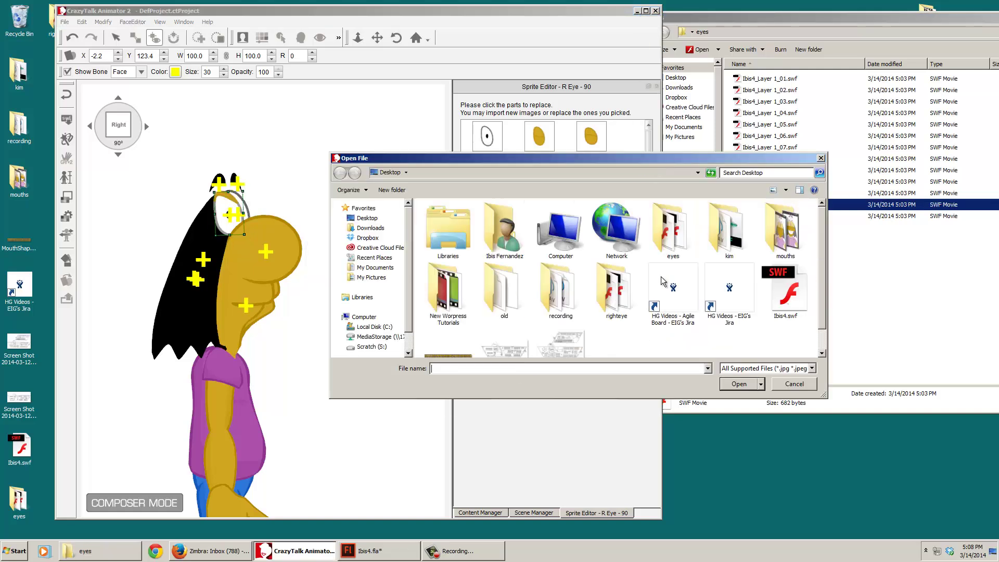
{"action": "double_click", "coordinate": [673, 229]}
{"action": "left_click", "coordinate": [294, 196]}
{"action": "left_click", "coordinate": [565, 234]}
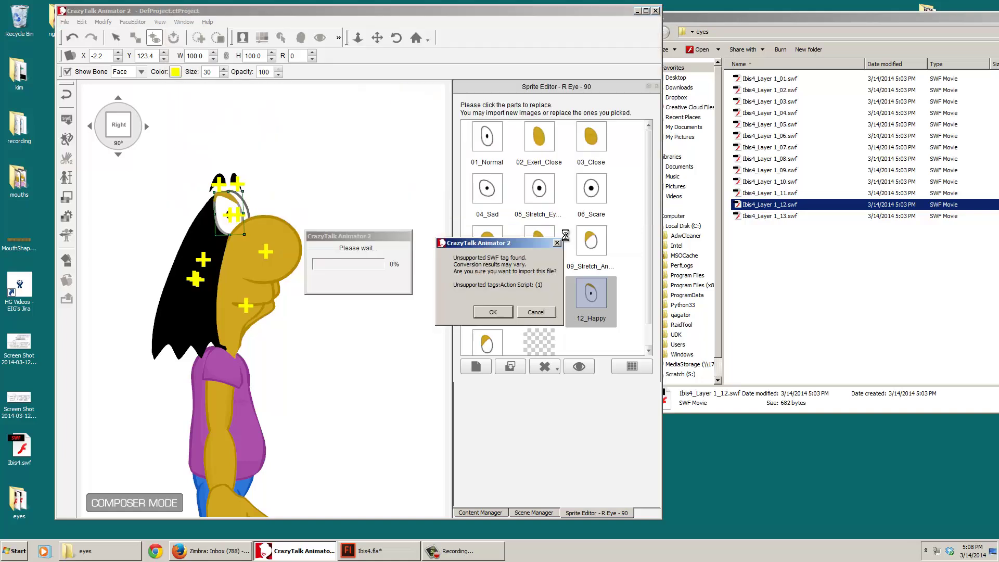
{"action": "left_click", "coordinate": [493, 312]}
Step: Replace the 90° right eye's 13_Angry_Rai... sprite with Ibis4_Layer 1_13.swf and accept the import
{"action": "left_click", "coordinate": [490, 343]}
{"action": "left_click", "coordinate": [760, 216]}
{"action": "left_click_drag", "start_coordinate": [760, 216], "coordinate": [493, 326]}
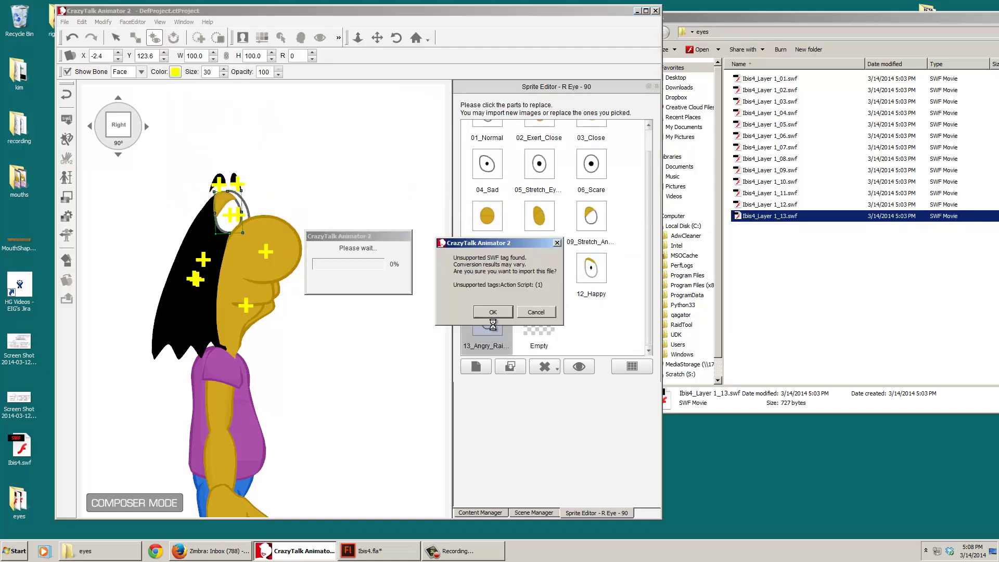
{"action": "left_click", "coordinate": [493, 312]}
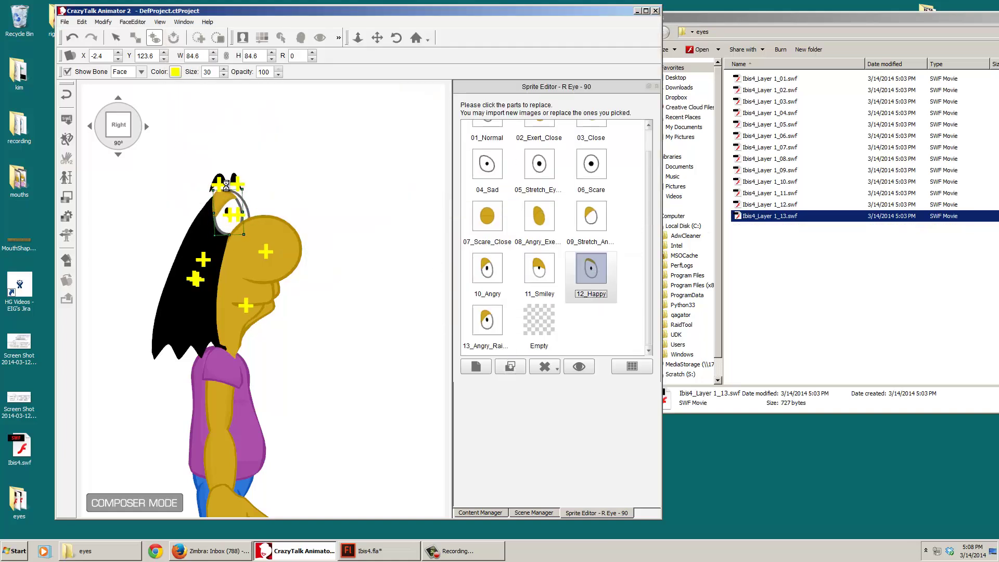
Step: Scale the 90° right eye's 12_Happy sprite to about 85% and shrink 11_Smiley and 10_Angry to fit the eye
{"action": "left_click", "coordinate": [539, 268]}
{"action": "left_click", "coordinate": [487, 268]}
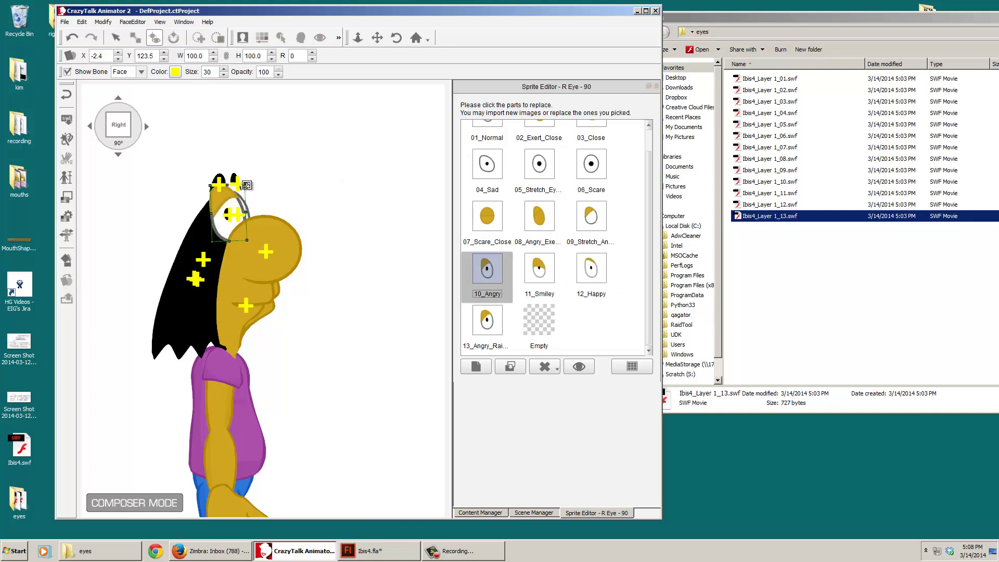
Step: Replace the 90° right eye's 09_Stretch_An... sprite with Ibis4_Layer 1_09.swf and scale it to about 88%
{"action": "left_click", "coordinate": [597, 216]}
{"action": "left_click", "coordinate": [759, 171]}
{"action": "left_click_drag", "start_coordinate": [760, 170], "coordinate": [591, 216]}
{"action": "left_click", "coordinate": [493, 315]}
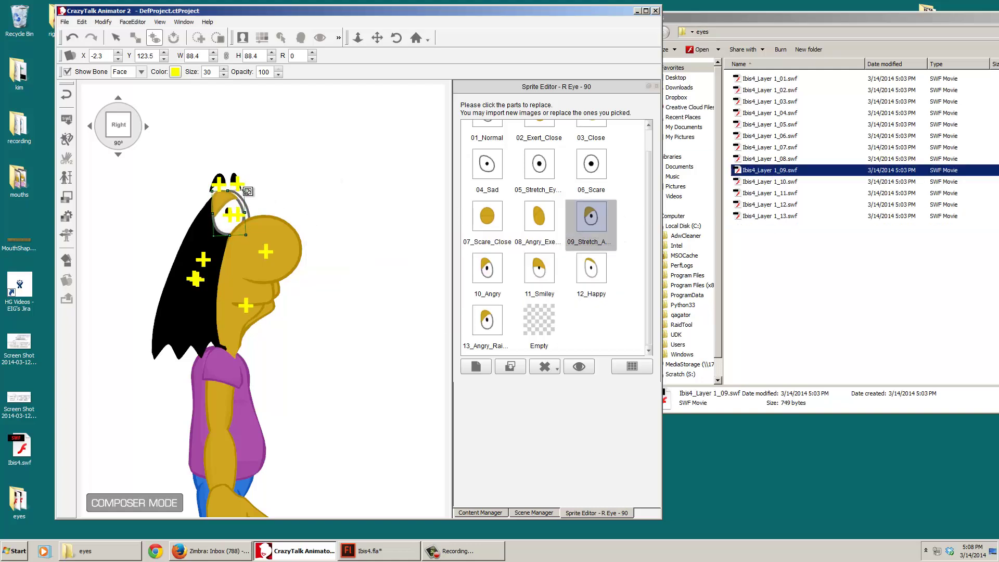
Step: Scale the 90° right eye's 06_Scare sprite to about 75%, 04_Sad to about 82% and 01_Normal to about 80%, and shrink 05_Stretch_Ey... to fit
{"action": "left_click", "coordinate": [766, 136]}
{"action": "left_click", "coordinate": [610, 180]}
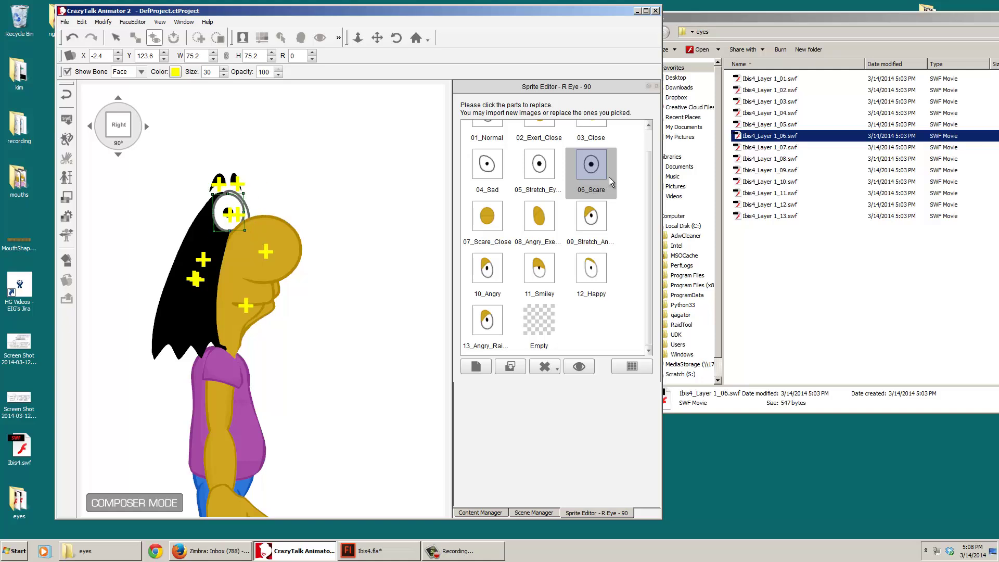
{"action": "left_click", "coordinate": [540, 164]}
{"action": "left_click", "coordinate": [488, 163]}
{"action": "scroll", "coordinate": [496, 149], "scroll_direction": "up", "scroll_amount": 1}
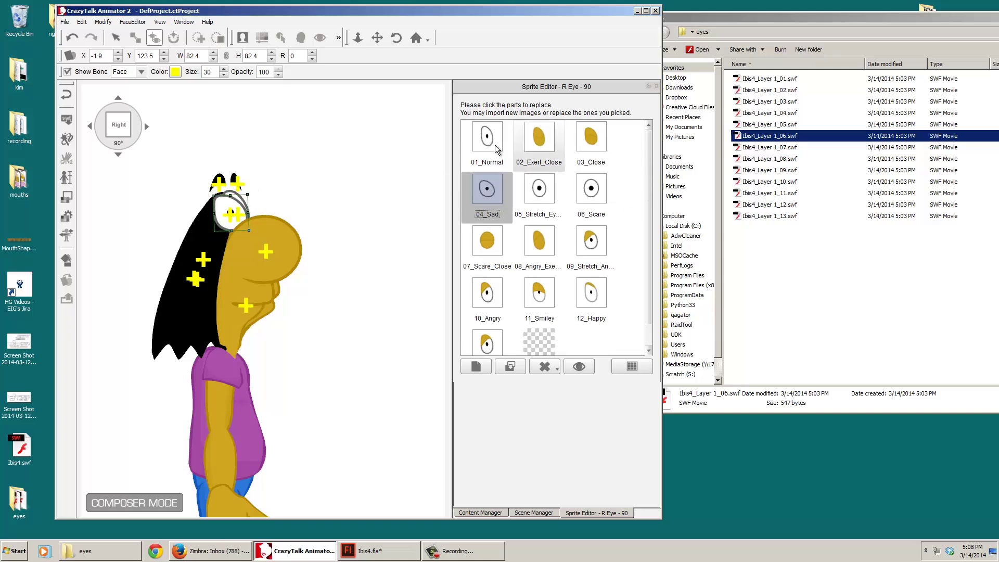
{"action": "left_click", "coordinate": [496, 149]}
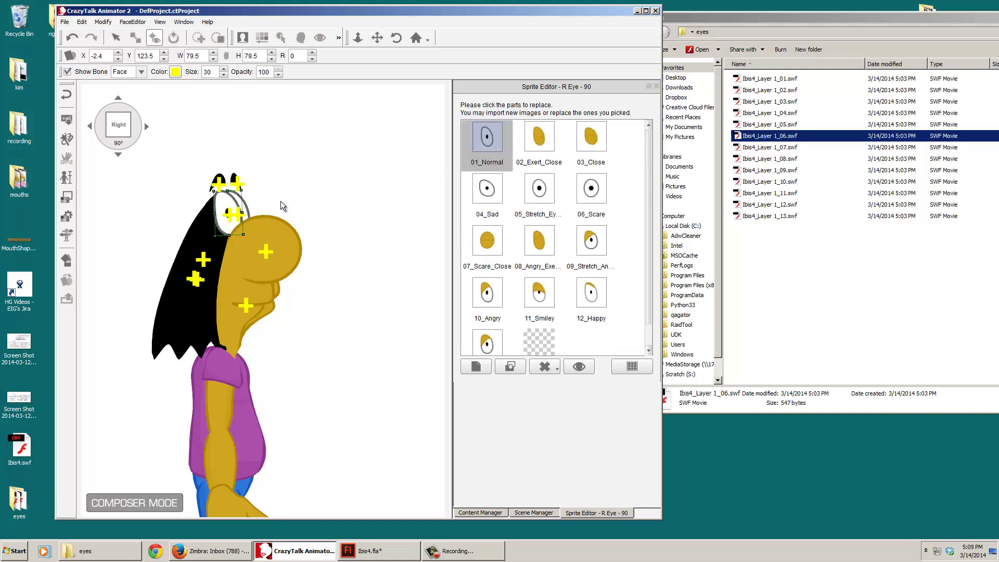
Step: Open the left eye's sprites in the 90° view and replace 01_Normal and 04_Sad with Ibis4_Layer 1_01.swf and Ibis4_Layer 1_04.swf
{"action": "left_click", "coordinate": [357, 37]}
{"action": "left_click_drag", "start_coordinate": [306, 173], "coordinate": [341, 275]}
{"action": "left_click", "coordinate": [377, 38]}
{"action": "left_click", "coordinate": [239, 346]}
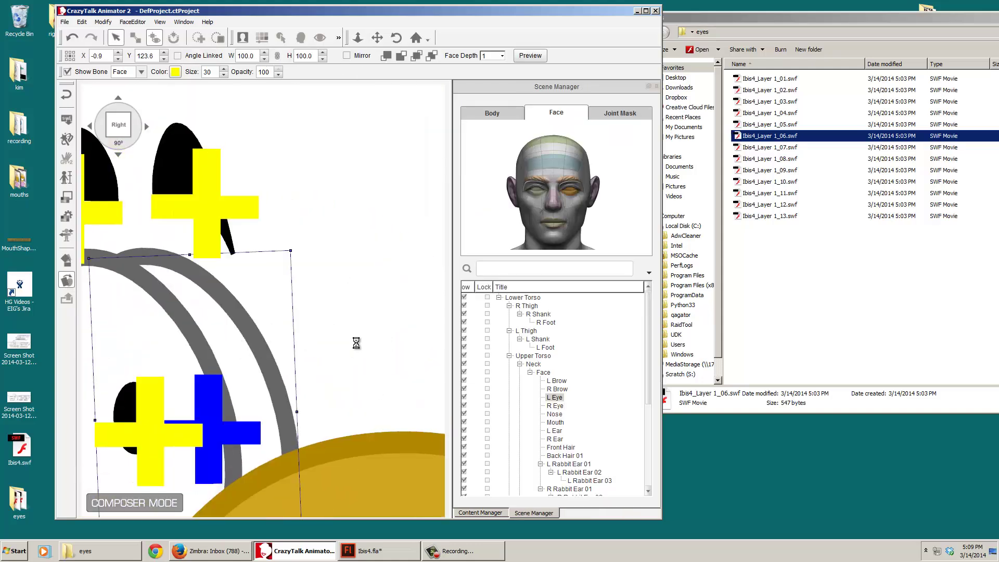
{"action": "left_click_drag", "start_coordinate": [769, 78], "coordinate": [518, 285]}
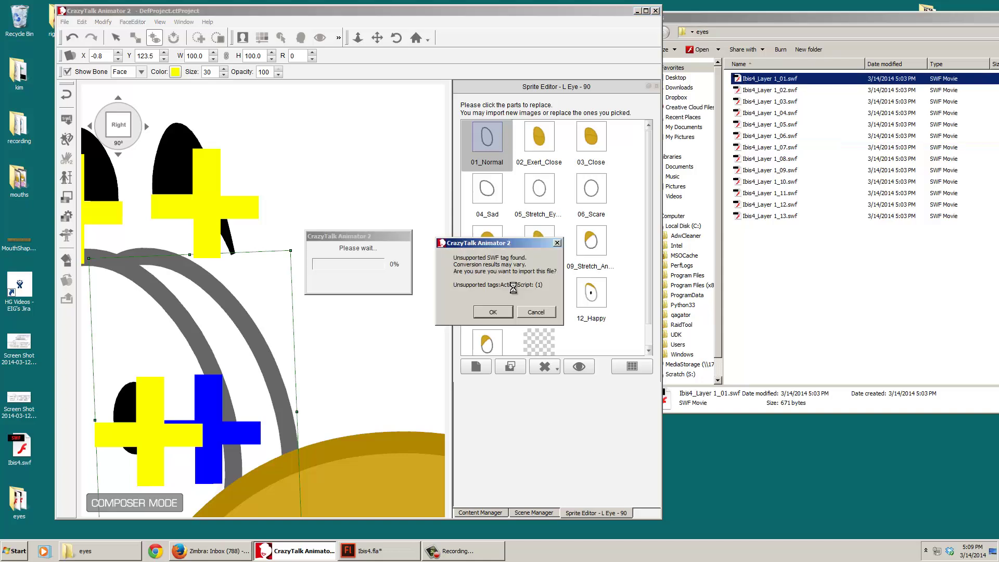
{"action": "left_click", "coordinate": [554, 297]}
{"action": "left_click_drag", "start_coordinate": [771, 101], "coordinate": [501, 188]}
{"action": "key", "text": "Return"}
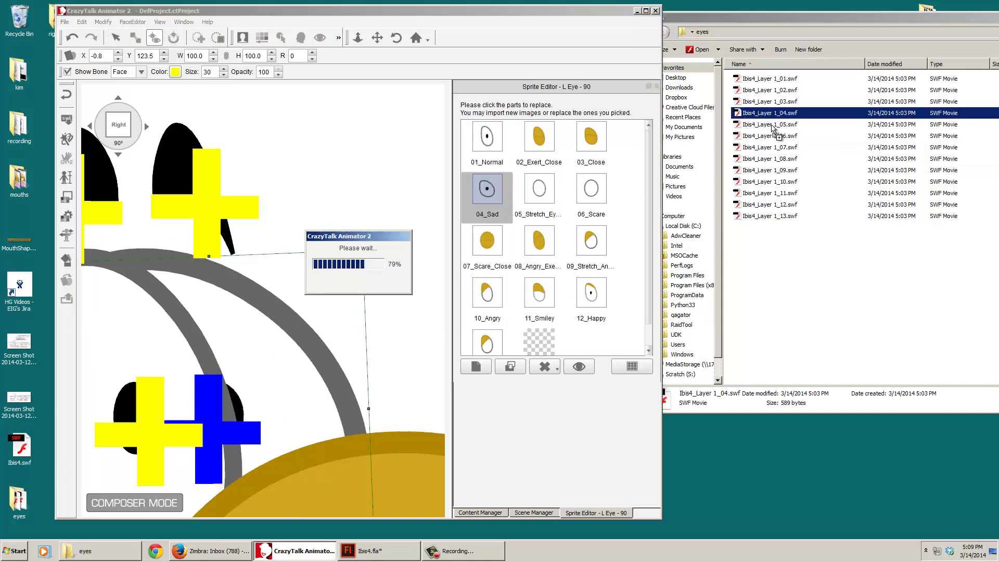
Step: Replace the 90° left eye's 05_Stretch_Ey... and 06_Scare sprites with Ibis4_Layer 1_05.swf and Ibis4_Layer 1_06.swf, accepting both imports
{"action": "left_click_drag", "start_coordinate": [769, 124], "coordinate": [539, 189]}
{"action": "key", "text": "Return"}
{"action": "left_click", "coordinate": [763, 136]}
{"action": "left_click_drag", "start_coordinate": [763, 136], "coordinate": [591, 188]}
{"action": "key", "text": "Return"}
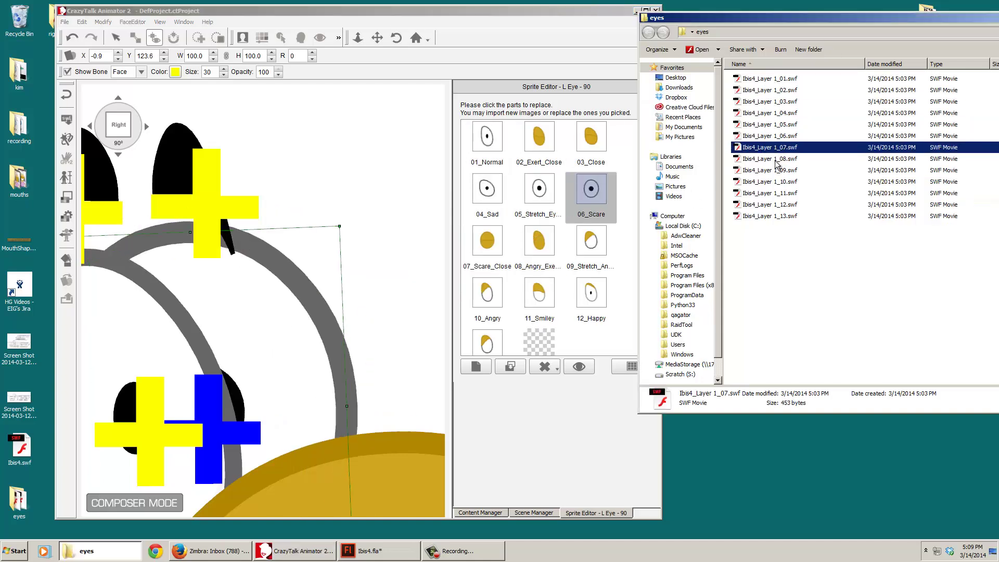
Step: Replace the 90° left eye's 09_Stretch_An... and 10_Angry sprites with Ibis4_Layer 1_09.swf and Ibis4_Layer 1_10.swf, accepting both imports
{"action": "left_click_drag", "start_coordinate": [769, 171], "coordinate": [592, 241]}
{"action": "key", "text": "Return"}
{"action": "left_click_drag", "start_coordinate": [770, 181], "coordinate": [487, 293]}
{"action": "key", "text": "Return"}
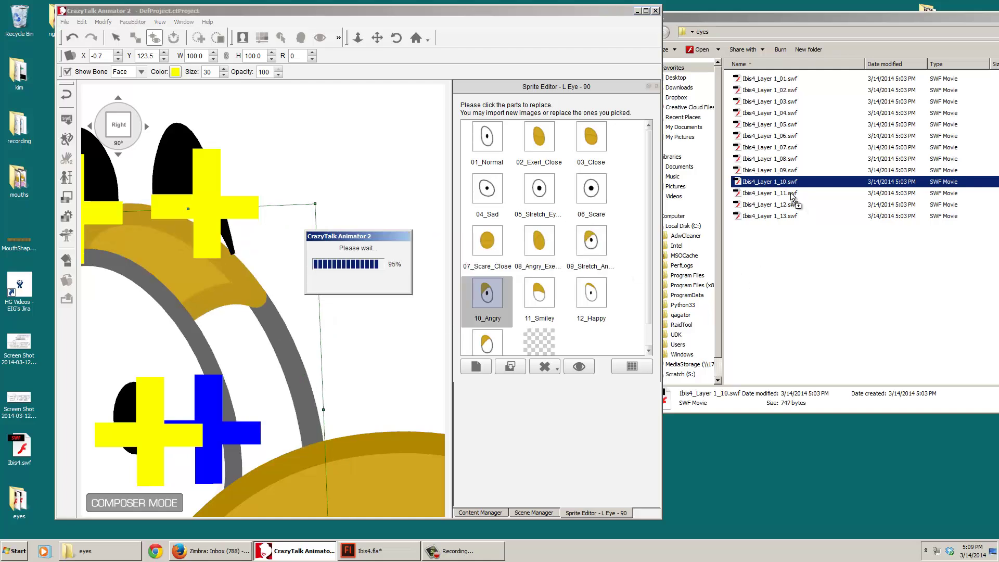
Step: Replace the 90° left eye's 11_Smiley, 12_Happy and 13_Angry_Rai... sprites with Ibis4_Layer 1_11.swf, Ibis4_Layer 1_12.swf and Ibis4_Layer 1_13.swf, accepting each import
{"action": "left_click_drag", "start_coordinate": [770, 194], "coordinate": [539, 293]}
{"action": "key", "text": "Return"}
{"action": "left_click", "coordinate": [770, 204]}
{"action": "left_click_drag", "start_coordinate": [759, 215], "coordinate": [591, 292]}
{"action": "key", "text": "Return"}
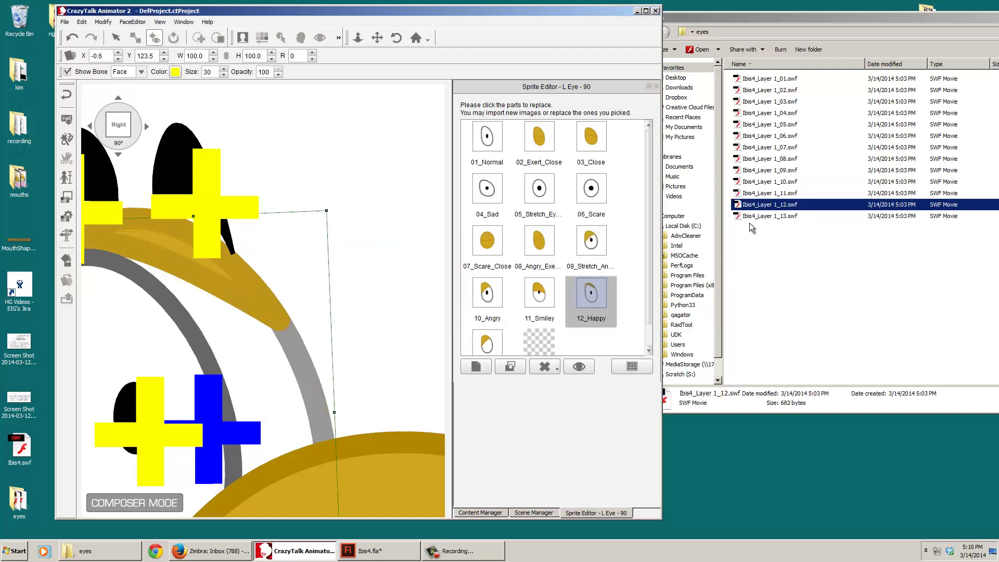
{"action": "left_click", "coordinate": [765, 216]}
{"action": "left_click_drag", "start_coordinate": [765, 216], "coordinate": [488, 342]}
{"action": "key", "text": "Return"}
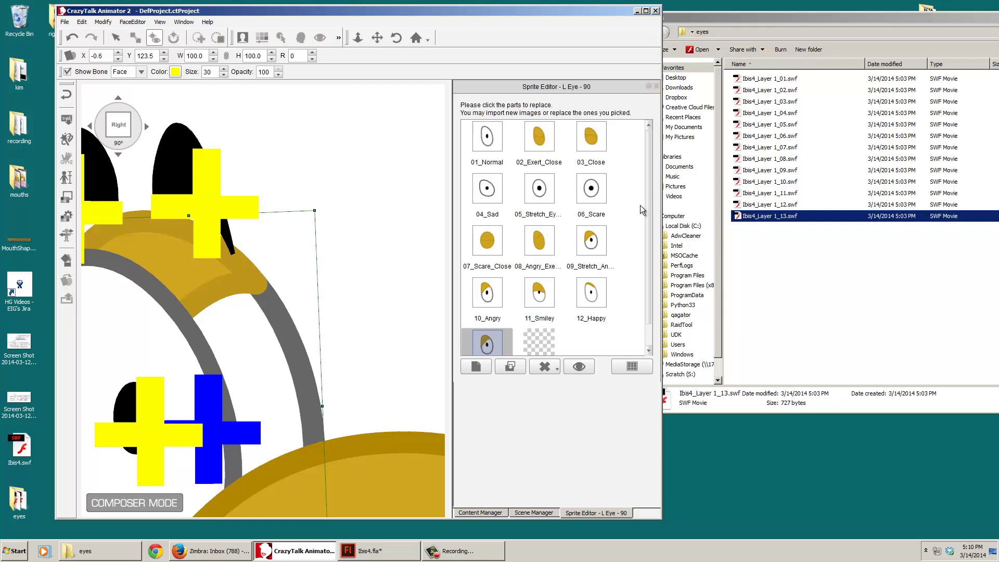
Step: Reopen the left eye's sprites and shrink 12_Happy, 11_Smiley, 10_Angry and 09_Stretch_An... to fit the eye outline in the 90° view
{"action": "left_click", "coordinate": [371, 256]}
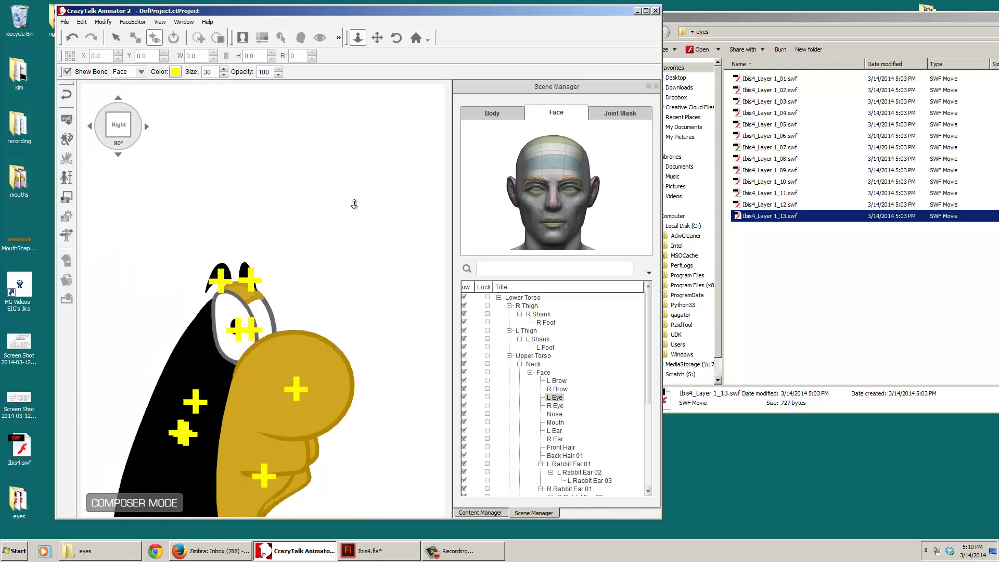
{"action": "left_click", "coordinate": [68, 280]}
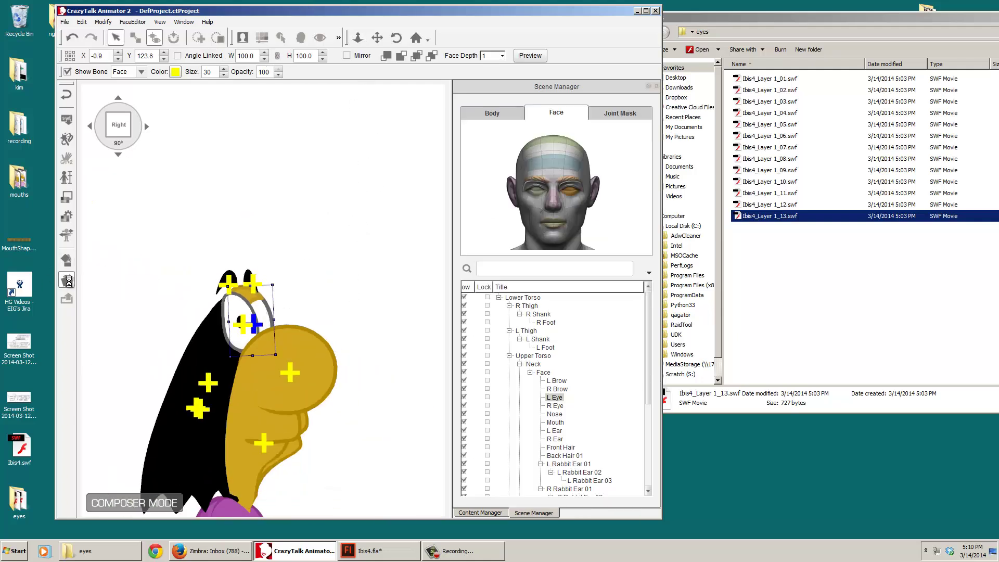
{"action": "left_click", "coordinate": [586, 263]}
{"action": "left_click_drag", "start_coordinate": [276, 284], "coordinate": [274, 288]}
{"action": "left_click", "coordinate": [539, 269]}
{"action": "left_click", "coordinate": [487, 268]}
{"action": "left_click", "coordinate": [591, 216]}
{"action": "left_click", "coordinate": [541, 219]}
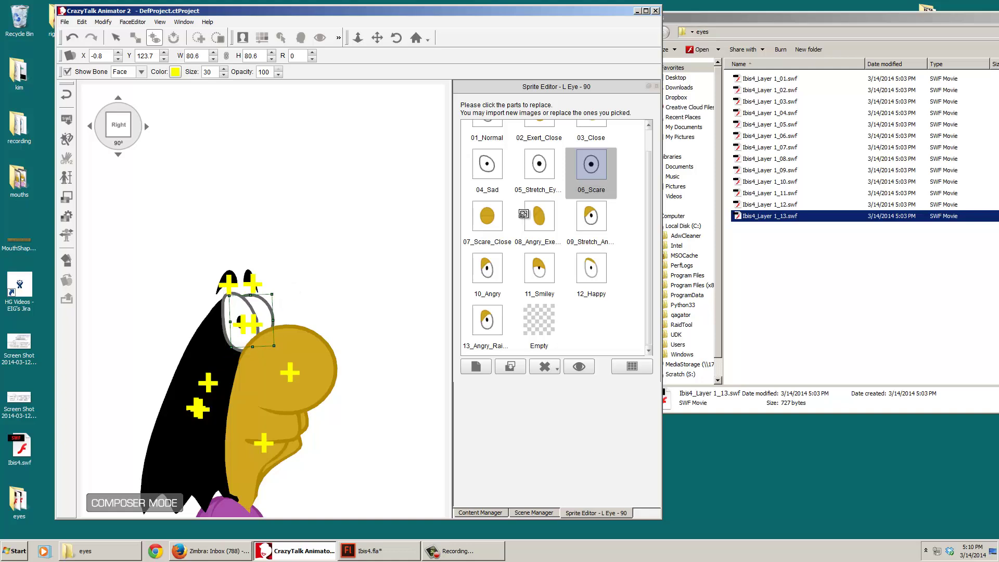
Step: Scale the 90° left eye's 06_Scare sprite to about 81%, 04_Sad to about 88% and 01_Normal to about 83%, and shrink 05_Stretch_Ey... to fit
{"action": "key", "text": "Left"}
{"action": "key", "text": "Left"}
{"action": "key", "text": "Up"}
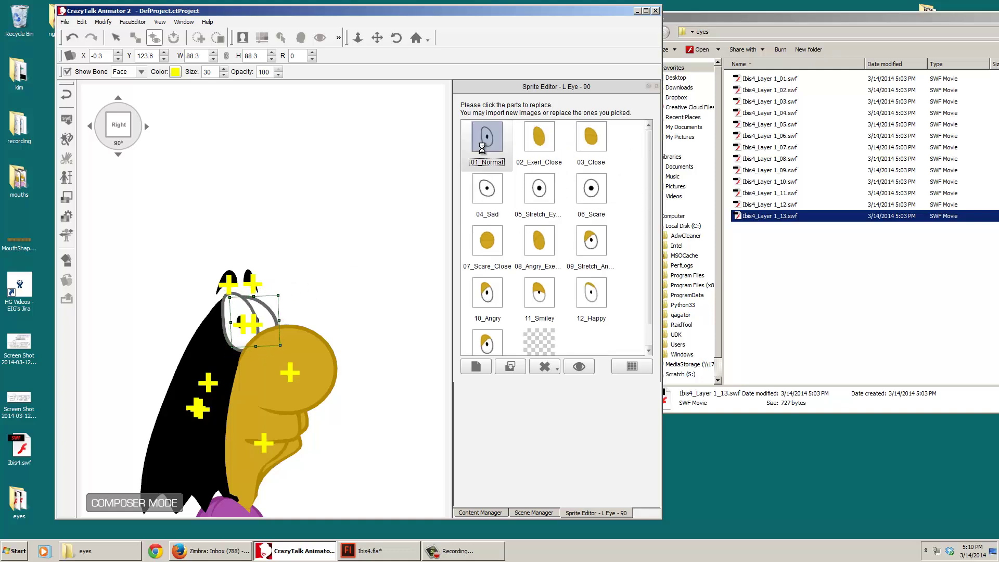
Step: Rotate the actor past the back and left views to 315° with the left eye's sprites open for editing
{"action": "left_click", "coordinate": [147, 126]}
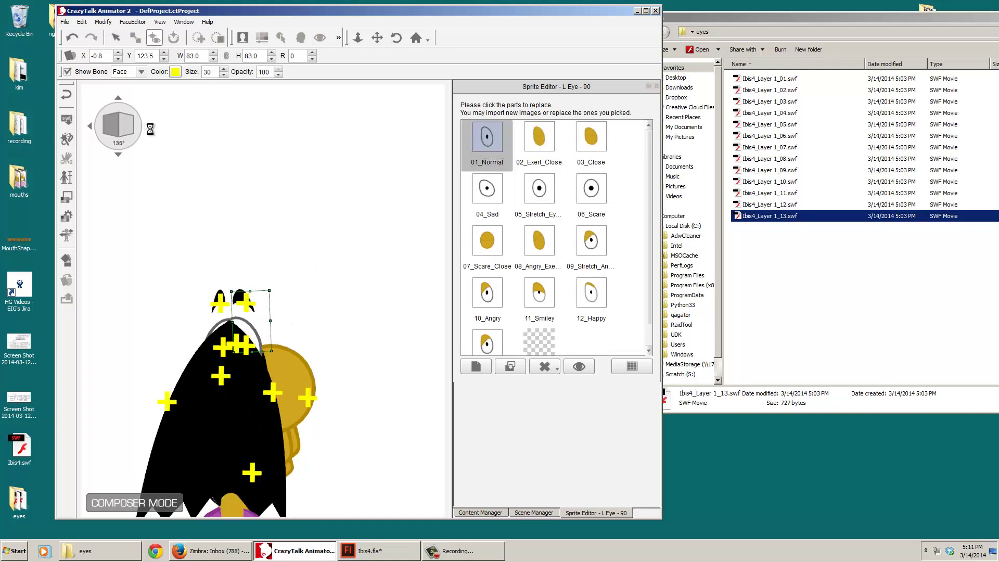
{"action": "left_click", "coordinate": [147, 126]}
{"action": "left_click", "coordinate": [210, 339]}
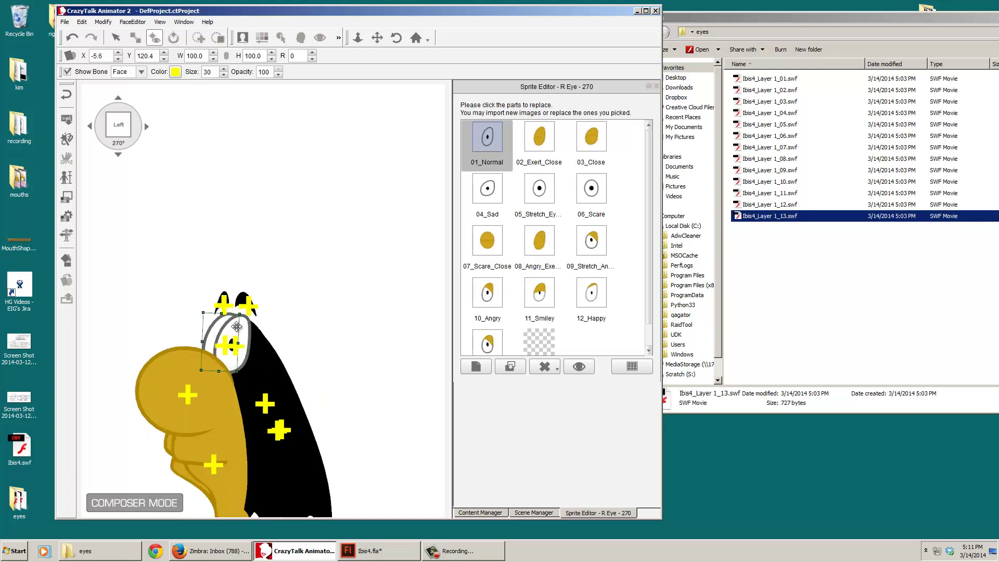
{"action": "left_click", "coordinate": [147, 125]}
{"action": "left_click", "coordinate": [90, 126]}
{"action": "left_click", "coordinate": [147, 126]}
Step: Replace the 315° left eye's 01_Normal and 04_Sad sprites with Ibis4_Layer 1_01.swf and Ibis4_Layer 1_04.swf, accepting both imports
{"action": "left_click_drag", "start_coordinate": [769, 79], "coordinate": [494, 156]}
{"action": "left_click", "coordinate": [508, 312]}
{"action": "left_click_drag", "start_coordinate": [769, 113], "coordinate": [488, 190]}
{"action": "left_click", "coordinate": [494, 312]}
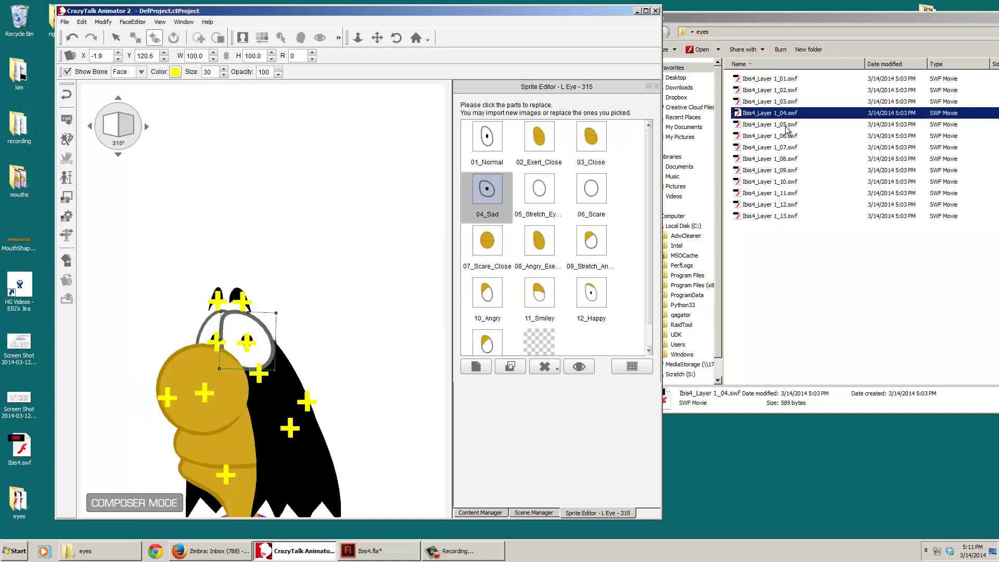
Step: Replace the 315° left eye's 05_Stretch_Ey... and 06_Scare sprites with Ibis4_Layer 1_05.swf and Ibis4_Layer 1_06.swf, accepting both imports
{"action": "left_click_drag", "start_coordinate": [769, 125], "coordinate": [540, 196]}
{"action": "left_click", "coordinate": [494, 312]}
{"action": "left_click_drag", "start_coordinate": [770, 135], "coordinate": [591, 190]}
{"action": "left_click", "coordinate": [494, 311]}
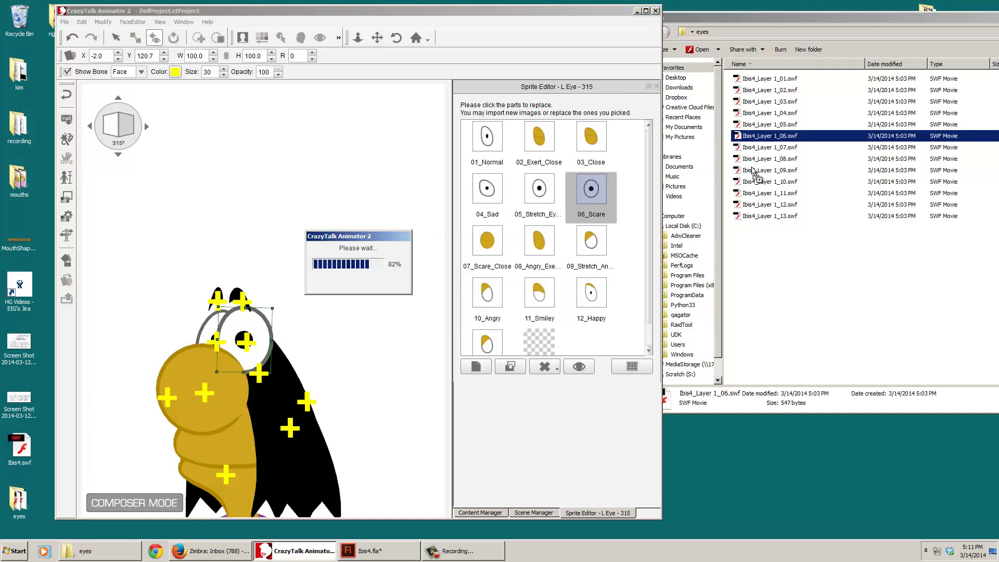
Step: Replace the 315° left eye's 09_Stretch_An... and 10_Angry sprites with Ibis4_Layer 1_09.swf and Ibis4_Layer 1_10.swf, accepting both imports
{"action": "left_click_drag", "start_coordinate": [770, 170], "coordinate": [480, 285]}
{"action": "left_click", "coordinate": [494, 311]}
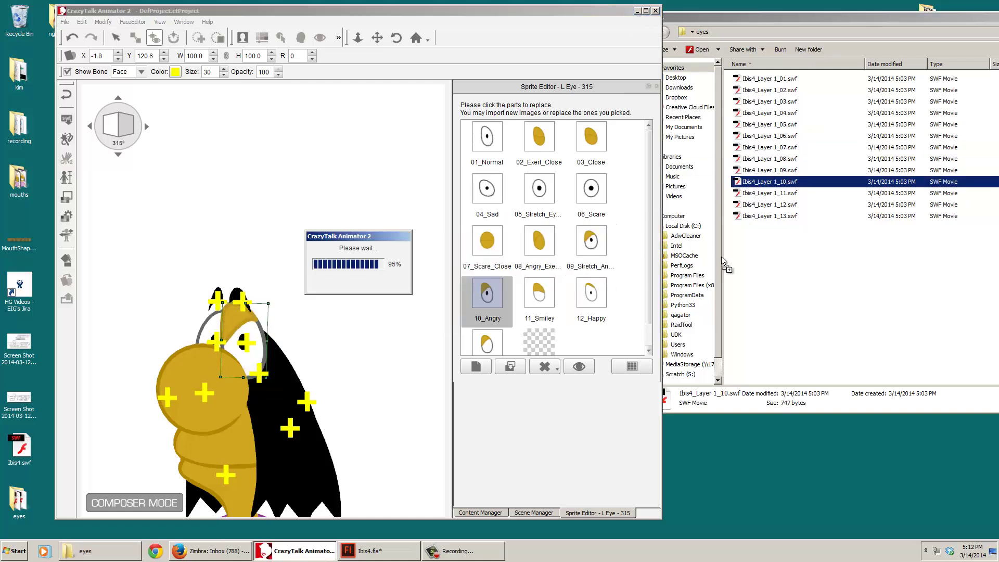
{"action": "left_click", "coordinate": [494, 311]}
Step: Replace the 315° left eye's 11_Smiley and 13_Angry_Rai... sprites with Ibis4_Layer 1_11.swf and Ibis4_Layer 1_13.swf, accepting both imports
{"action": "left_click_drag", "start_coordinate": [769, 194], "coordinate": [555, 293]}
{"action": "left_click", "coordinate": [493, 312]}
{"action": "left_click_drag", "start_coordinate": [769, 216], "coordinate": [488, 341]}
{"action": "left_click", "coordinate": [495, 433]}
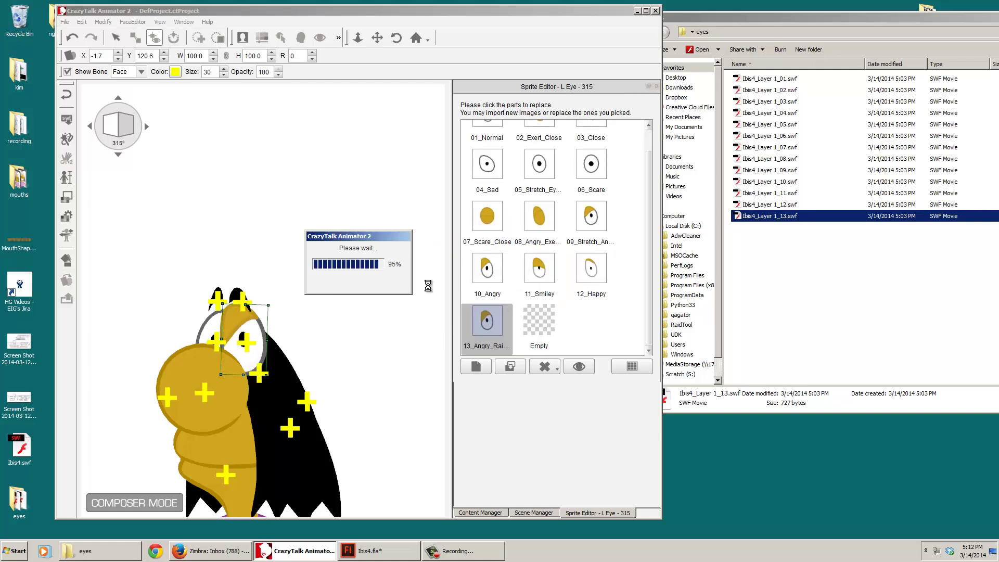
Step: Scale the 315° left eye's 05_Stretch_Ey... sprite to about 88.4 and its 04_Sad sprite to about 95.1
{"action": "key", "text": "Left"}
{"action": "key", "text": "Left"}
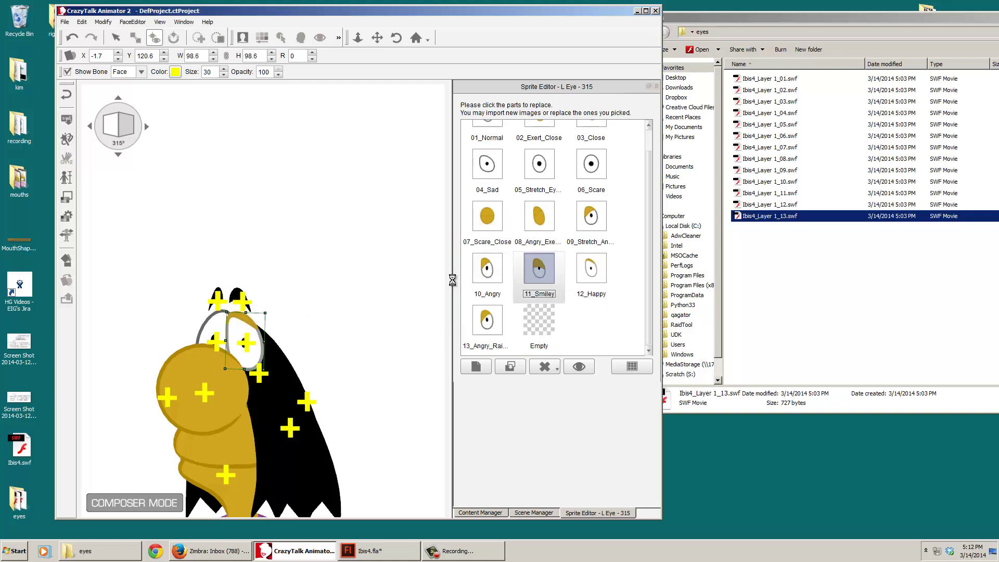
{"action": "key", "text": "Left"}
{"action": "key", "text": "Left"}
{"action": "key", "text": "Up"}
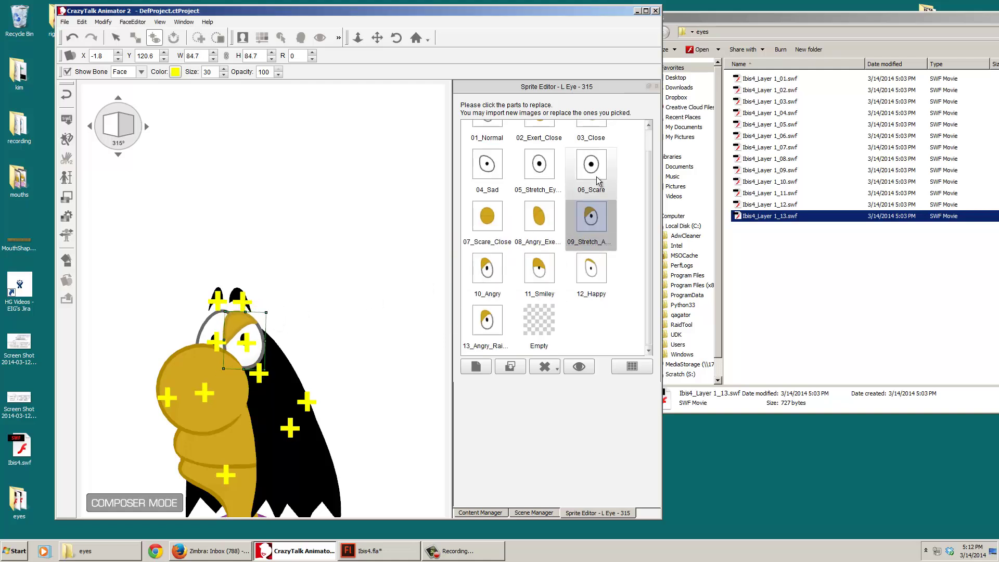
{"action": "key", "text": "Left"}
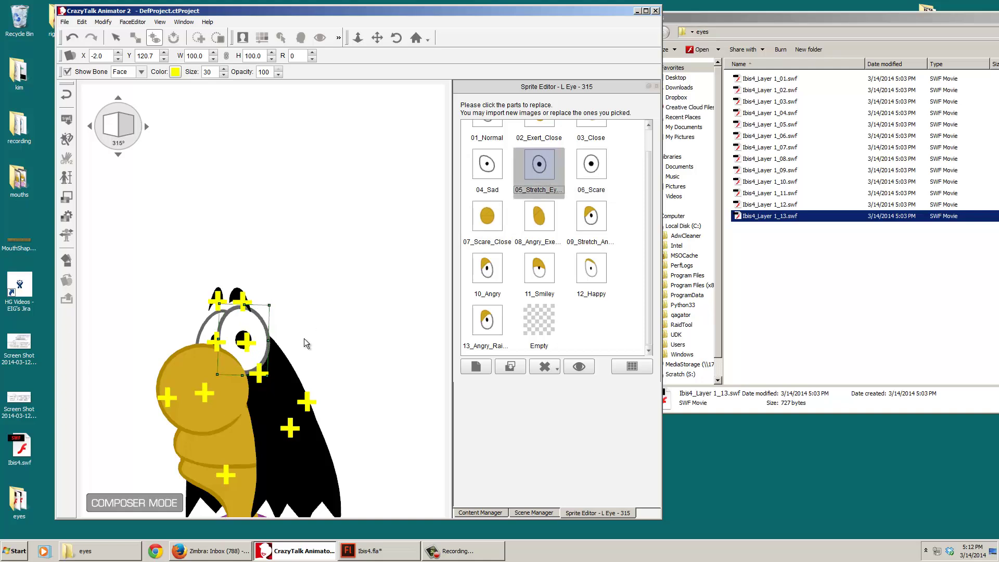
{"action": "left_click_drag", "start_coordinate": [270, 305], "coordinate": [270, 310]}
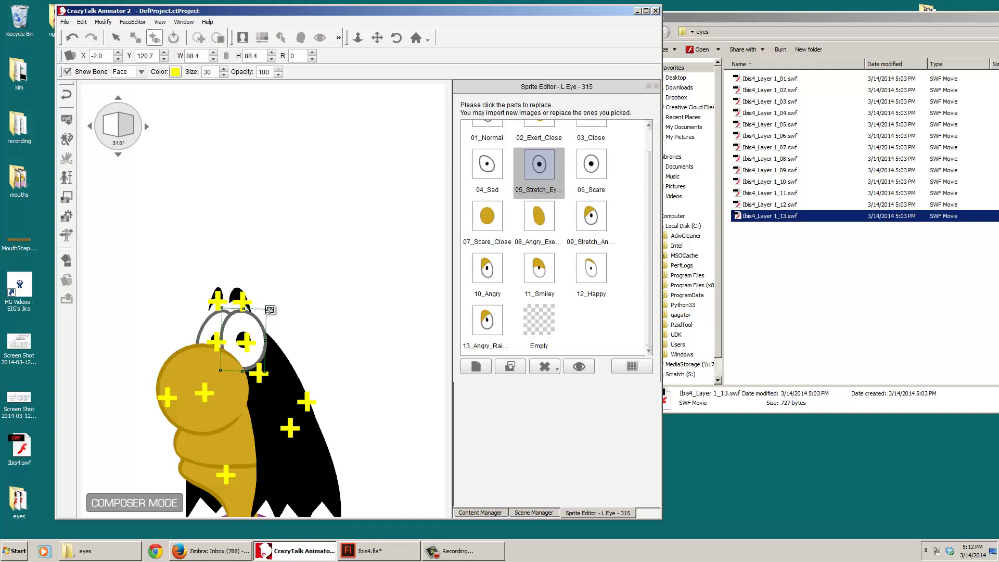
{"action": "scroll", "coordinate": [507, 194], "scroll_direction": "up", "scroll_amount": 2}
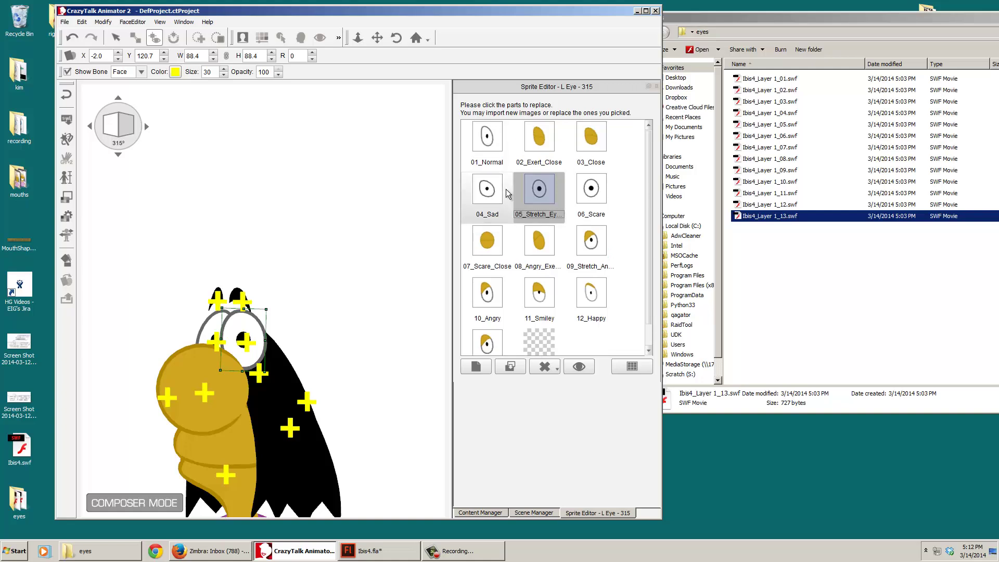
{"action": "left_click", "coordinate": [484, 200]}
{"action": "left_click_drag", "start_coordinate": [280, 310], "coordinate": [280, 313]}
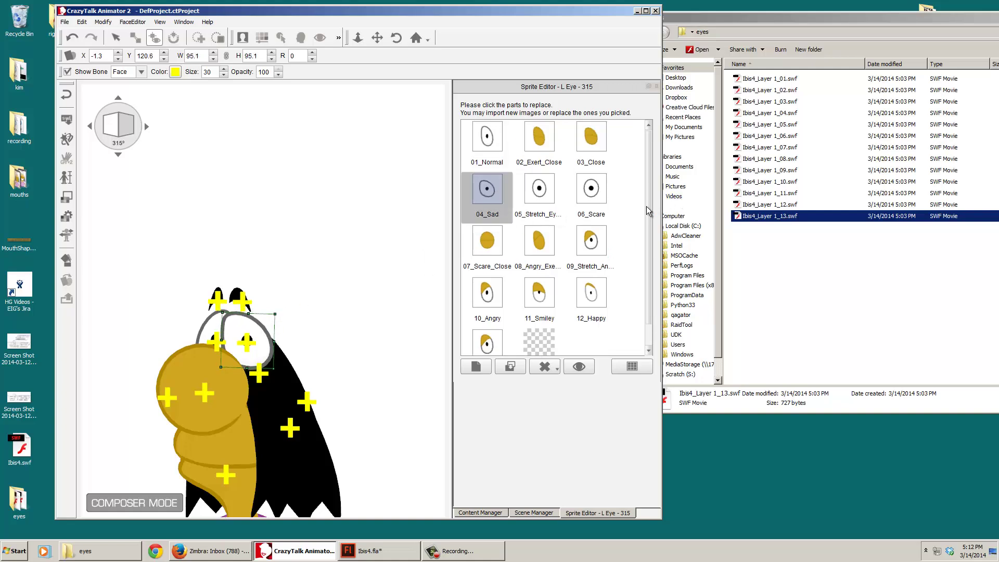
Step: Scale the 315° left eye's 01_Normal sprite to about 82.1, then leave sprite editing for the actor's 0° front view
{"action": "left_click", "coordinate": [648, 185]}
{"action": "left_click", "coordinate": [488, 137]}
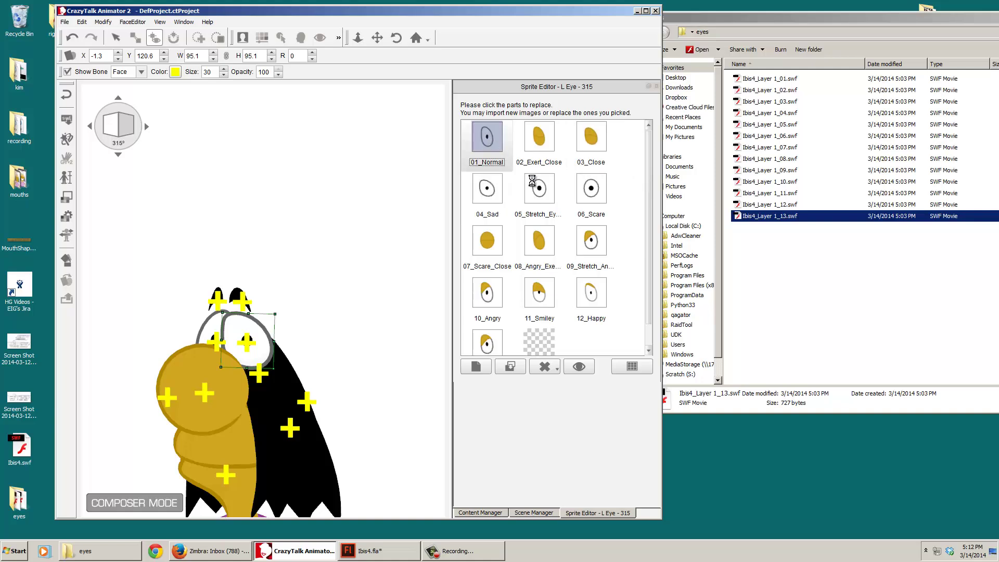
{"action": "left_click_drag", "start_coordinate": [270, 301], "coordinate": [271, 310]}
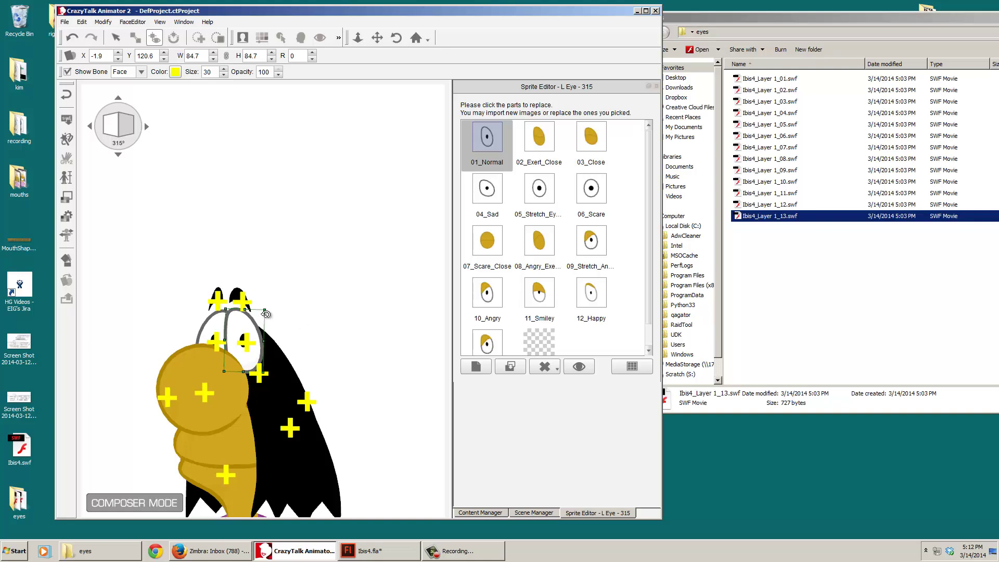
{"action": "left_click_drag", "start_coordinate": [267, 305], "coordinate": [268, 307]}
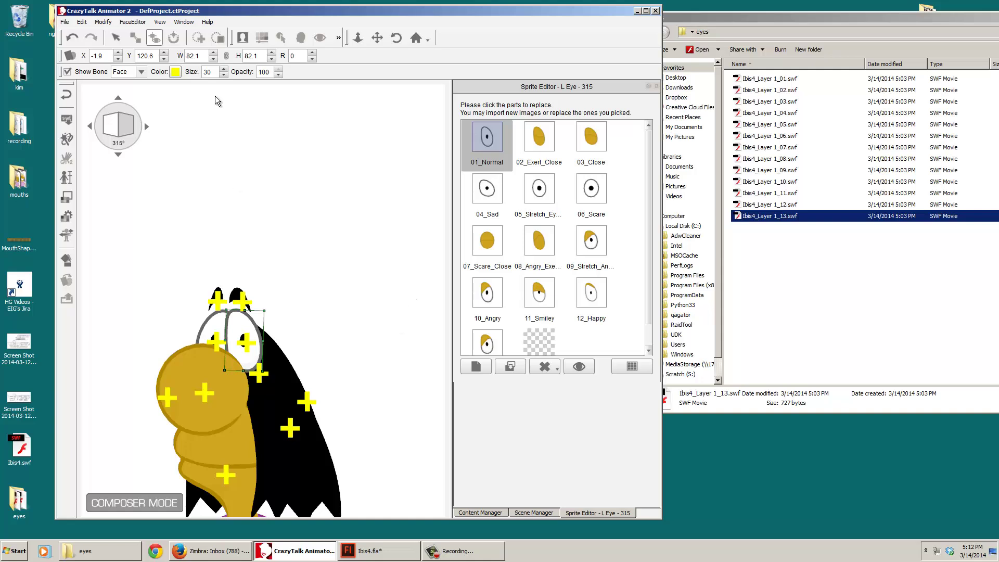
{"action": "left_click", "coordinate": [349, 323]}
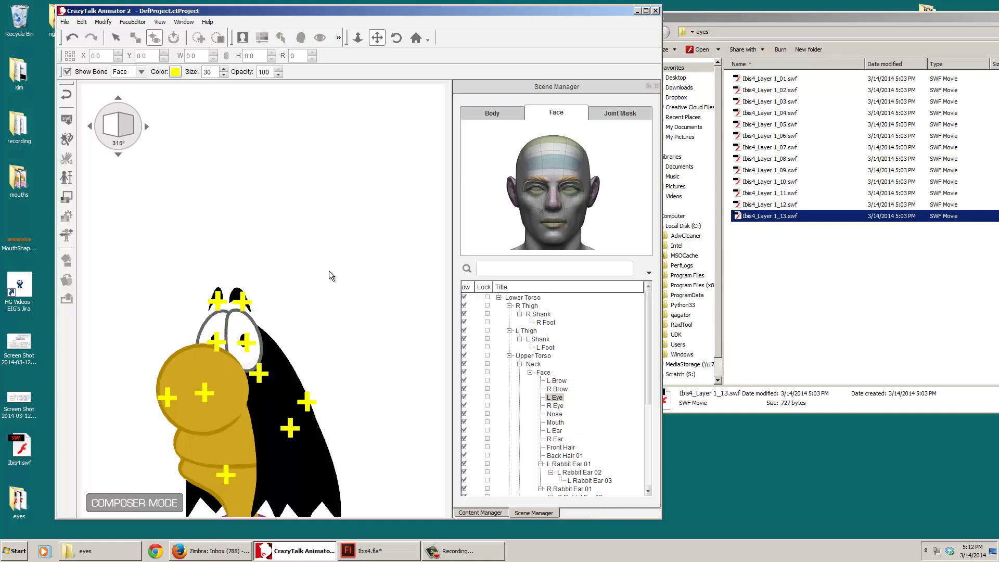
{"action": "left_click", "coordinate": [147, 126]}
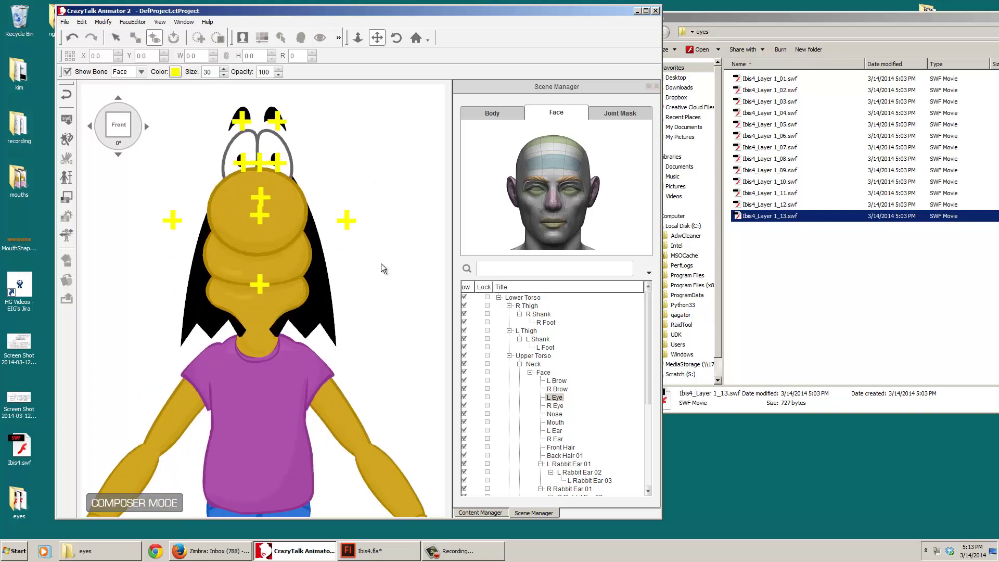
Step: Check the Ibis4.fla puppet artwork in Flash and return to CrazyTalk Animator 2
{"action": "left_click", "coordinate": [372, 554]}
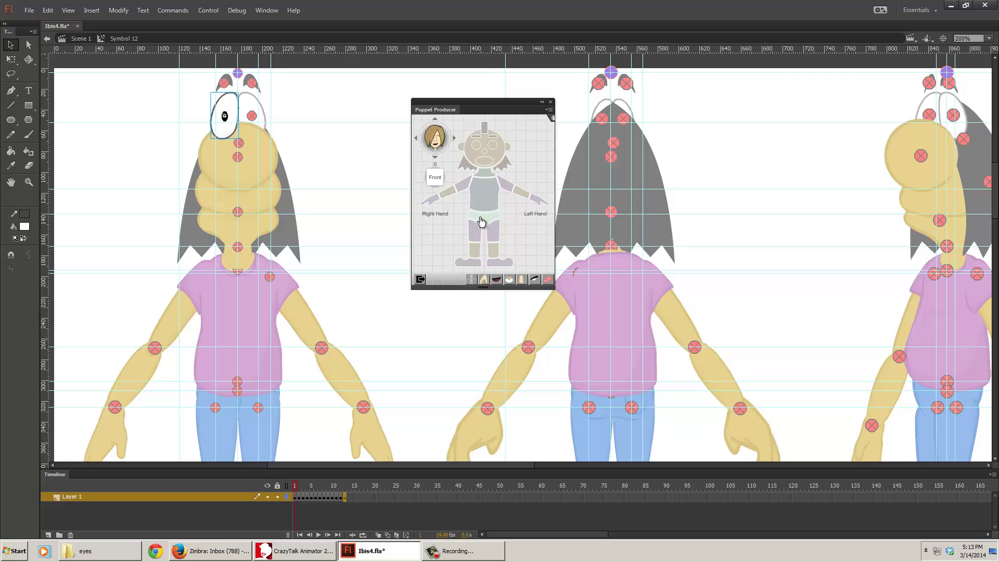
{"action": "double_click", "coordinate": [679, 71]}
{"action": "left_click", "coordinate": [951, 6]}
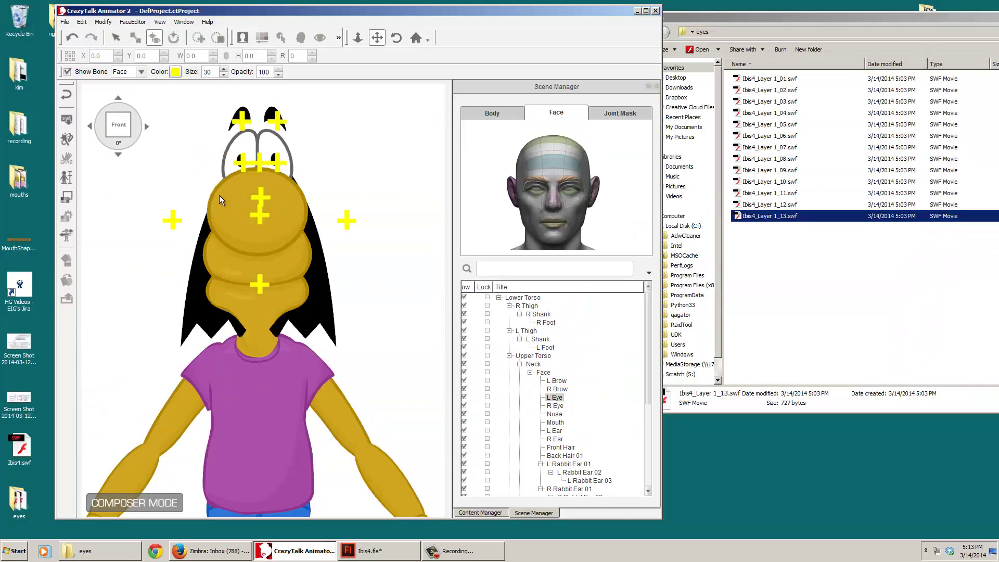
Step: Return to the stage and preview facial puppeteering on the front-facing actor to test the new sprites
{"action": "left_click", "coordinate": [64, 99]}
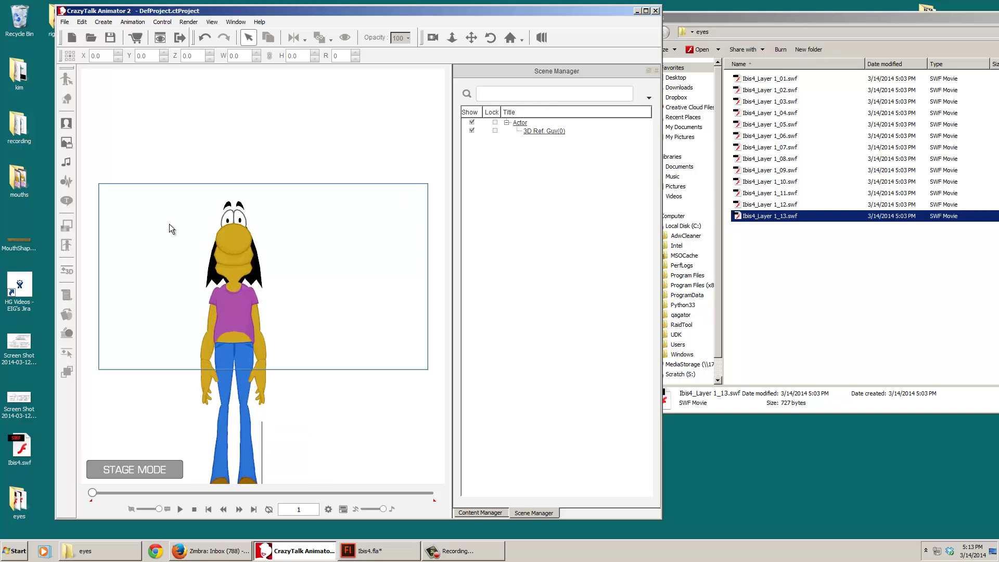
{"action": "left_click", "coordinate": [227, 248]}
{"action": "left_click", "coordinate": [66, 181]}
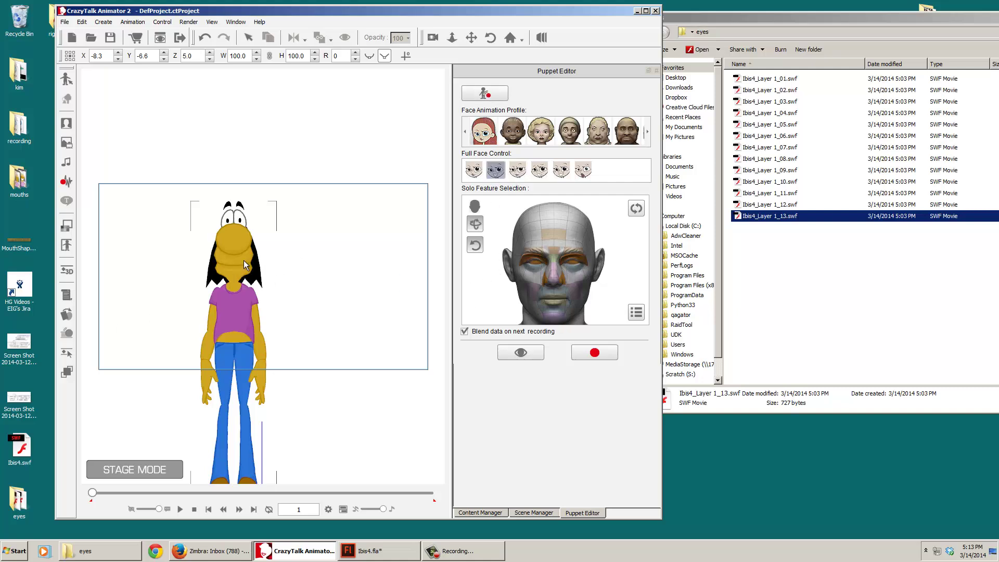
{"action": "key", "text": "space"}
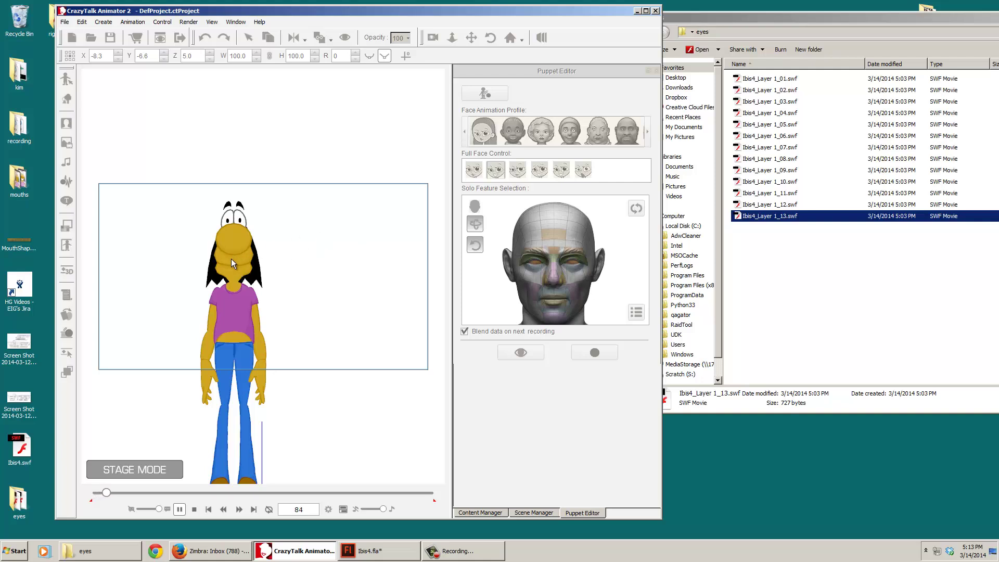
{"action": "key", "text": "space"}
{"action": "key", "text": "space"}
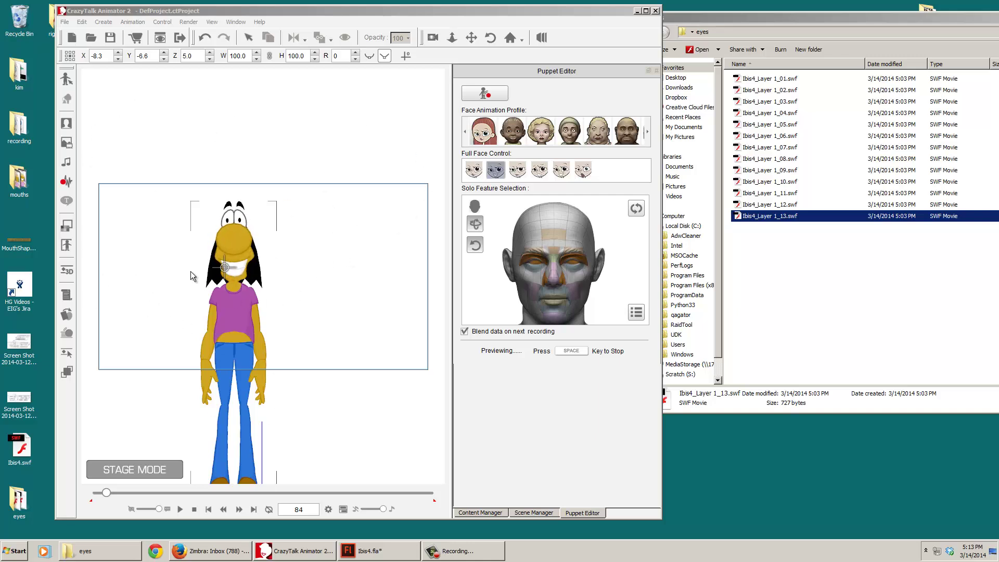
{"action": "key", "text": "space"}
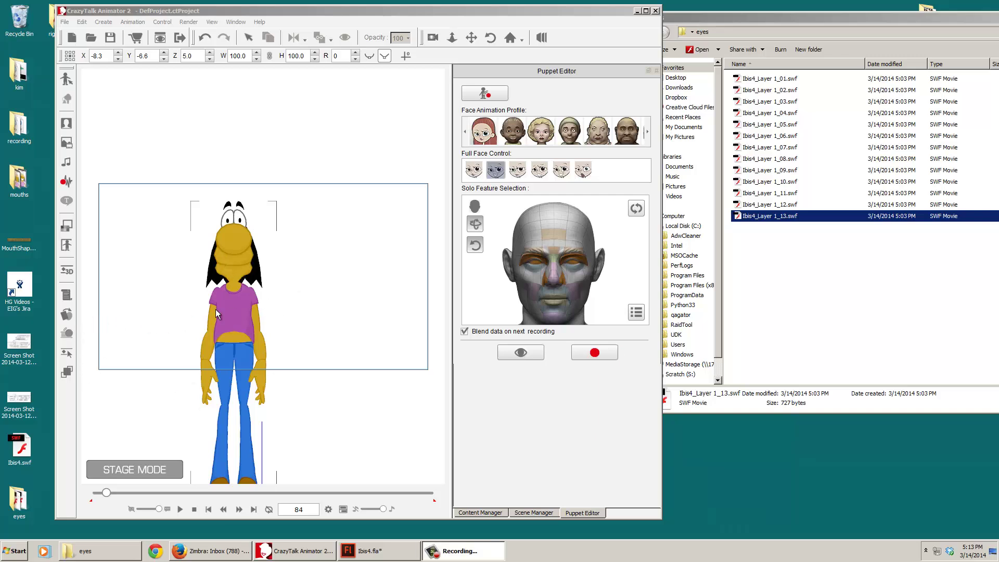
Step: Turn the actor to about 45° with the 3D Motion Key Editor and preview its facial puppeteering at that angle
{"action": "left_click", "coordinate": [61, 271]}
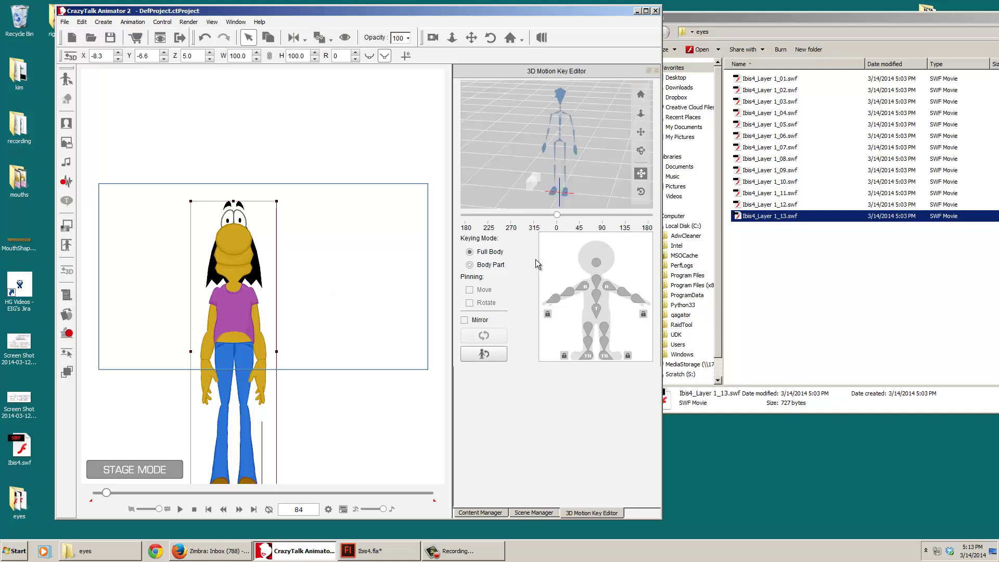
{"action": "left_click_drag", "start_coordinate": [557, 214], "coordinate": [579, 216]}
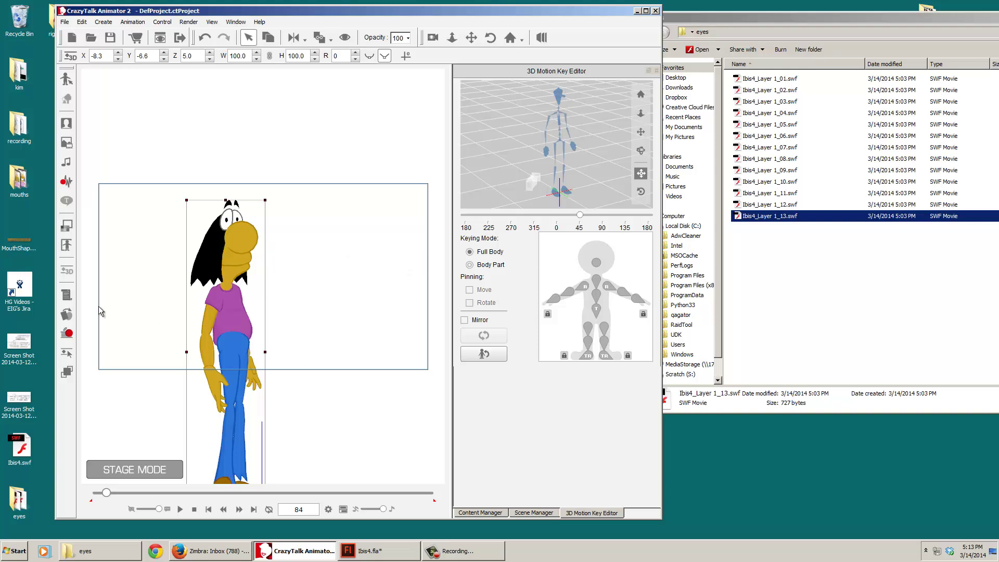
{"action": "left_click", "coordinate": [67, 333]}
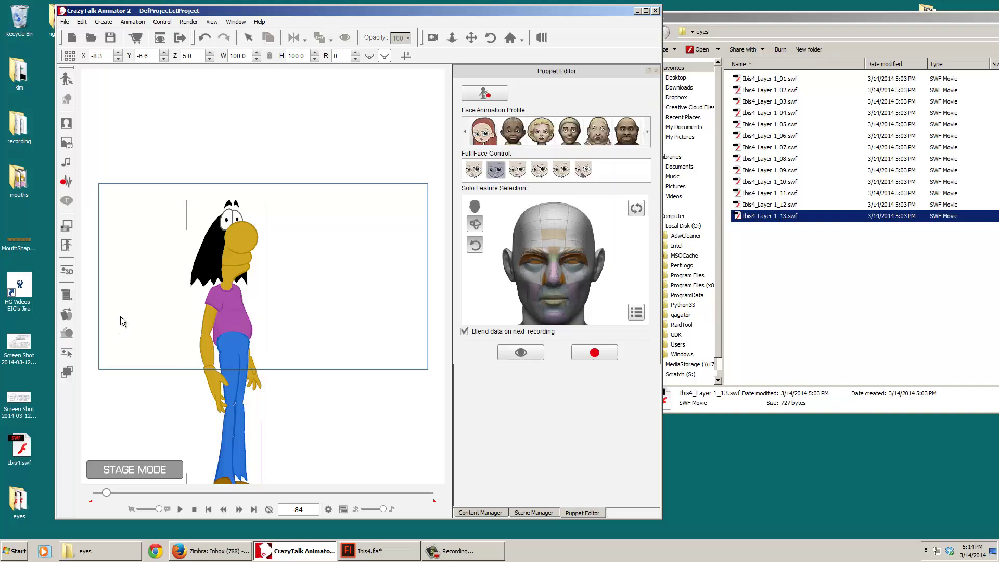
{"action": "left_click", "coordinate": [517, 352]}
{"action": "key", "text": "space"}
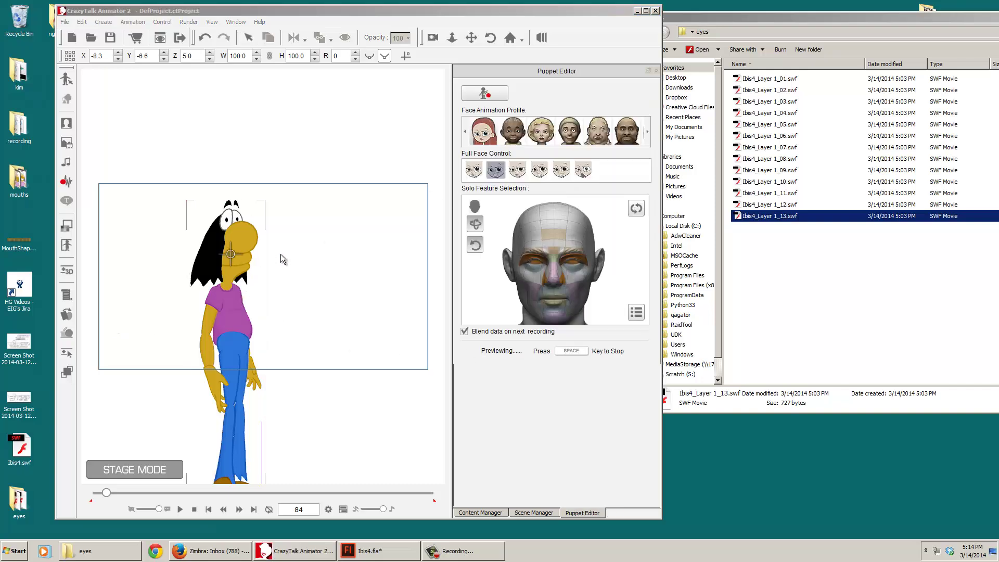